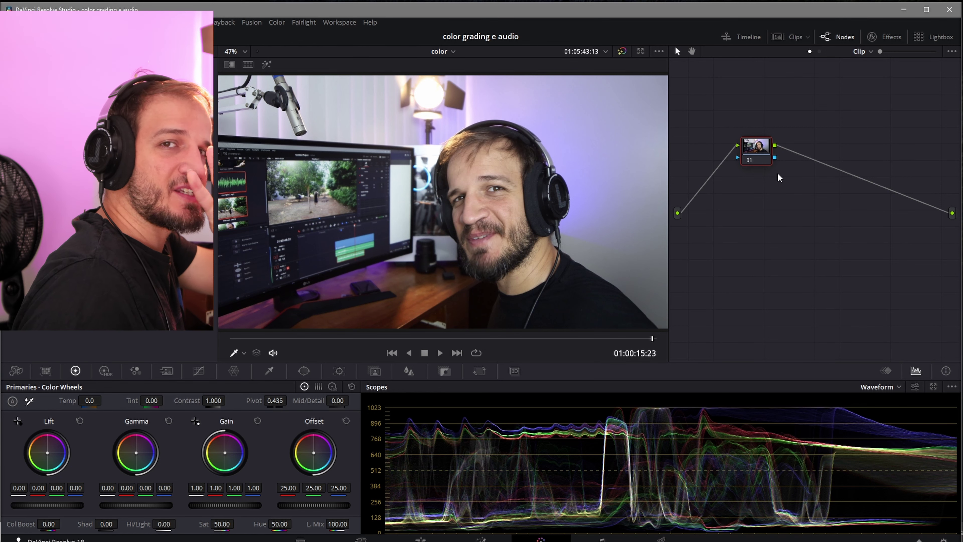
- Chain serial nodes 02–04 after node 01, then select node 01 for grading
key("alt+s")
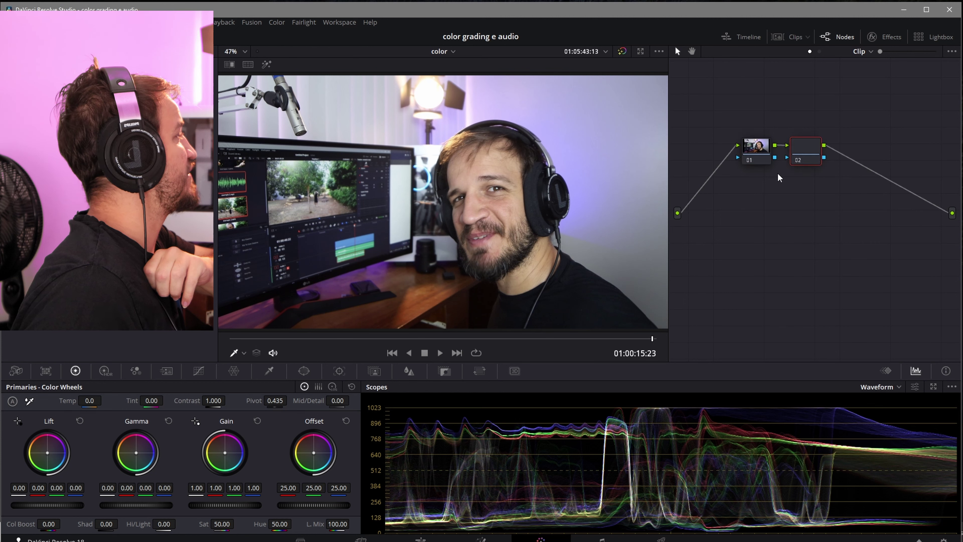
key("alt+s")
key("alt+s")
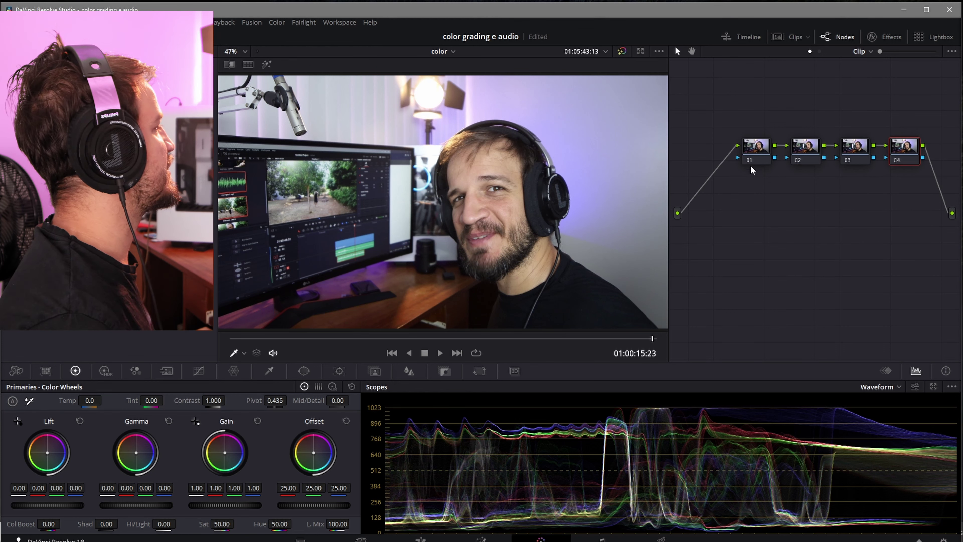
left_click_drag(717, 111, 903, 210)
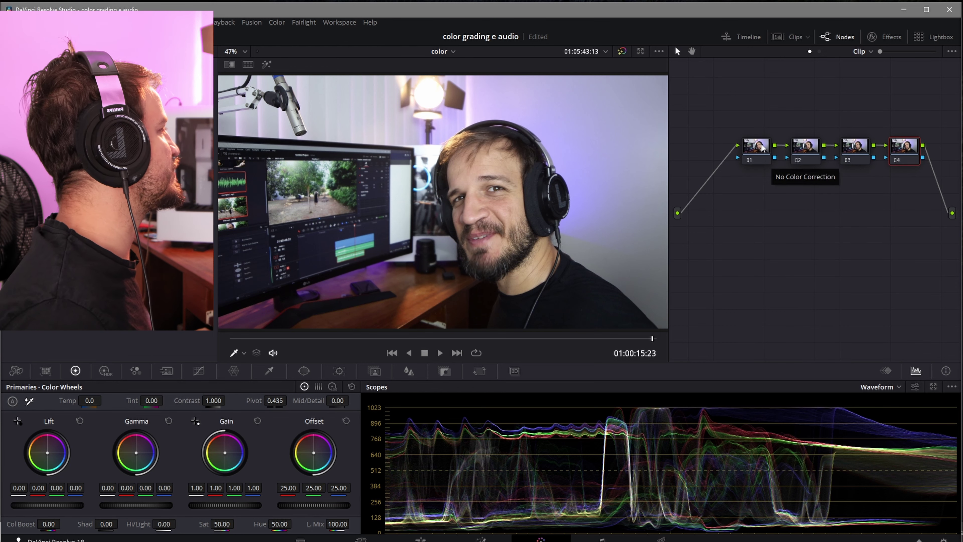
left_click(763, 162)
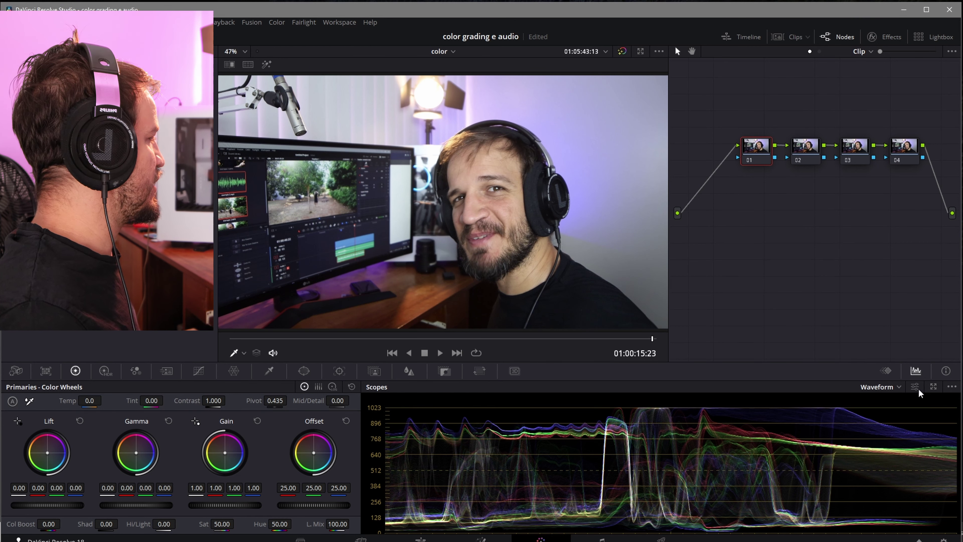
- Check the scope types list and keep the Waveform scope
left_click(883, 391)
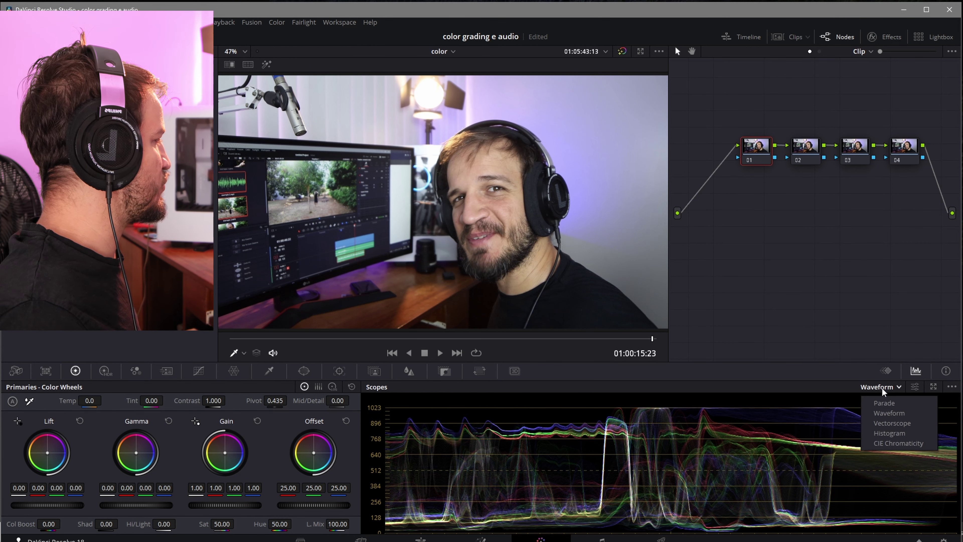
left_click(892, 414)
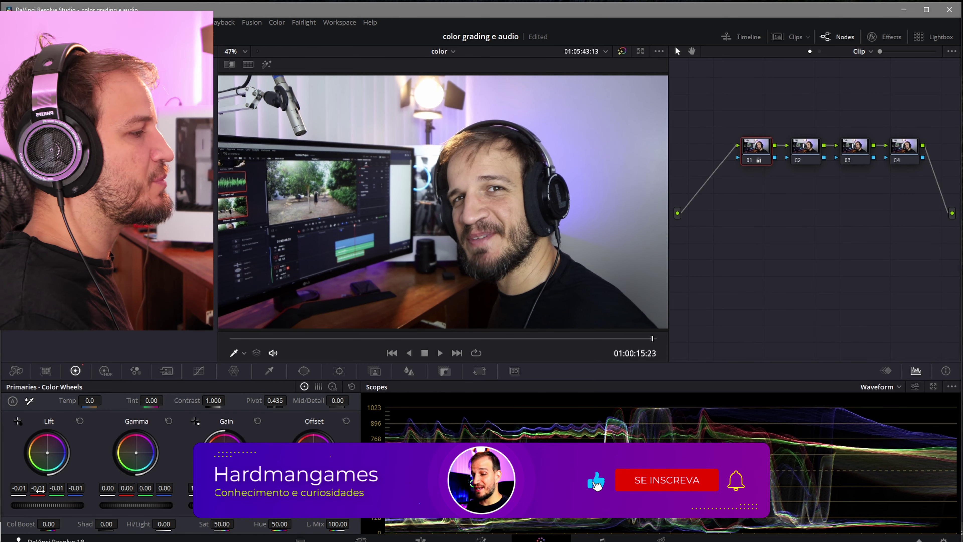
- Set node 01's Lift master to -0.01 and save the project
left_click_drag(79, 506, 57, 505)
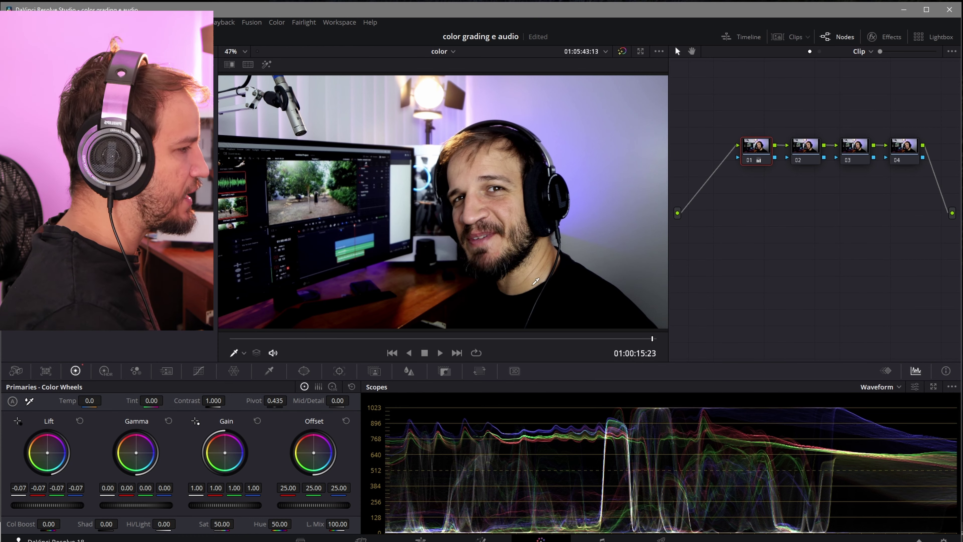
left_click_drag(47, 505, 68, 505)
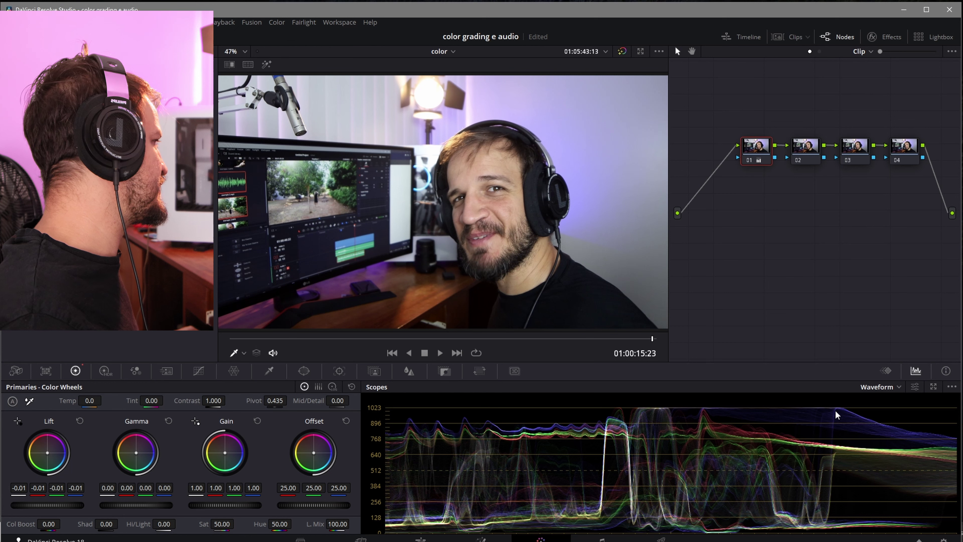
key("ctrl+s")
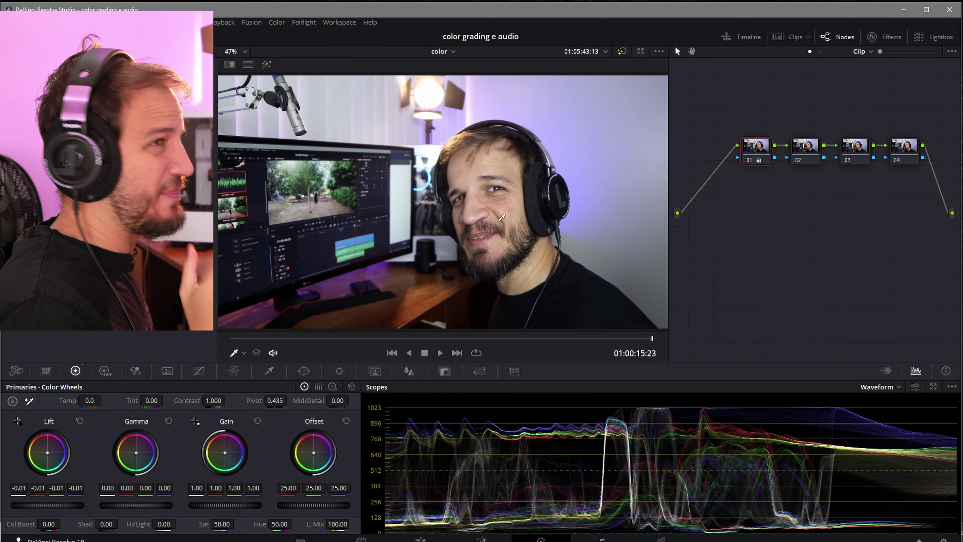
- Shape a rectangular window around the face with Highlight, then switch Highlight and the window off
left_click(305, 371)
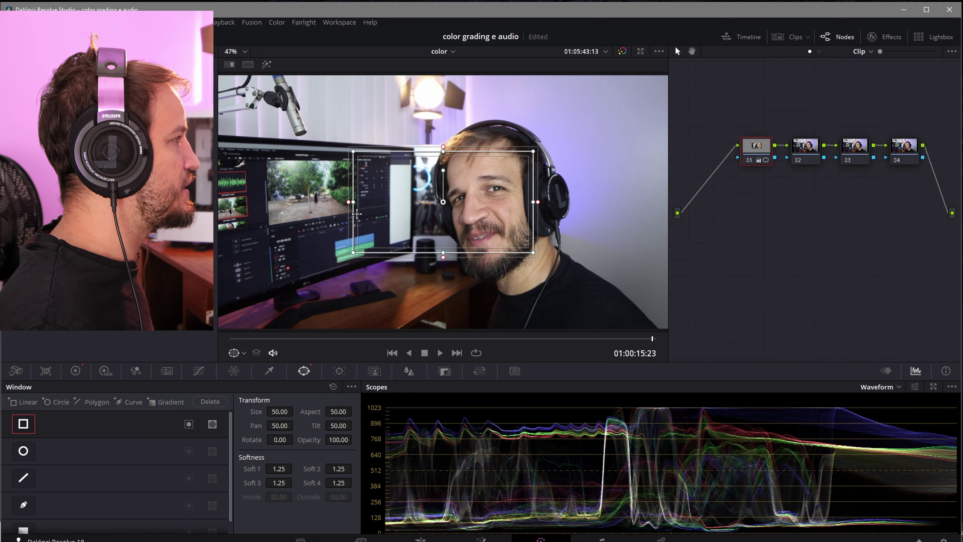
left_click_drag(354, 205, 454, 216)
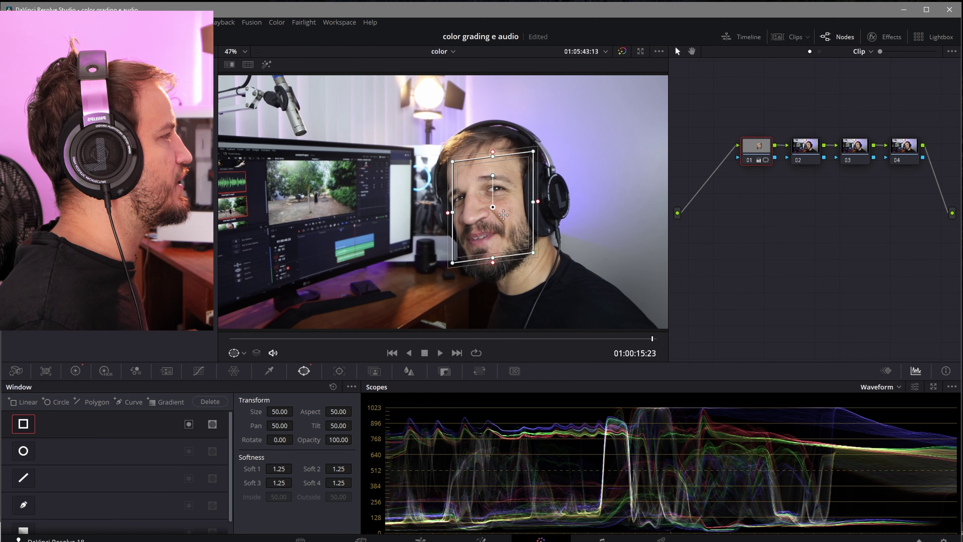
left_click_drag(503, 215, 499, 214)
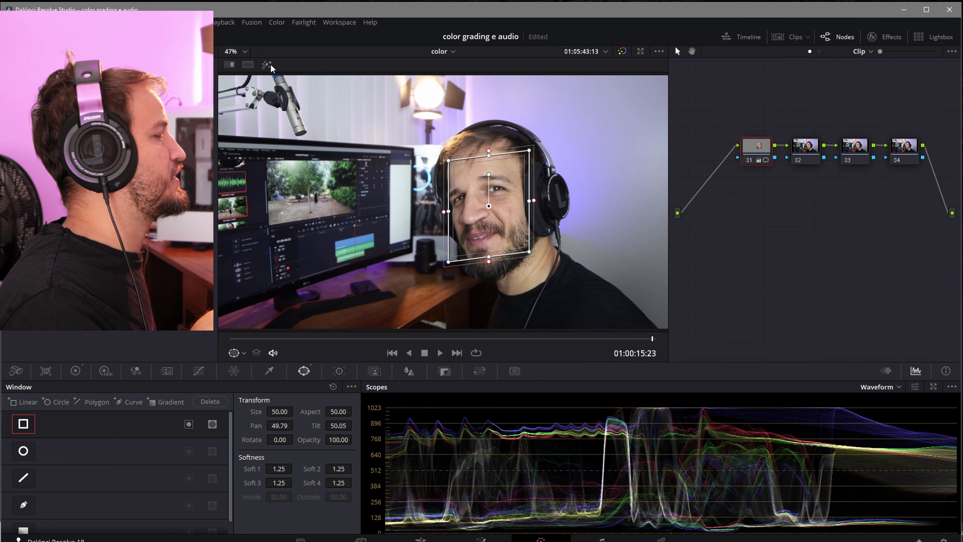
left_click(271, 65)
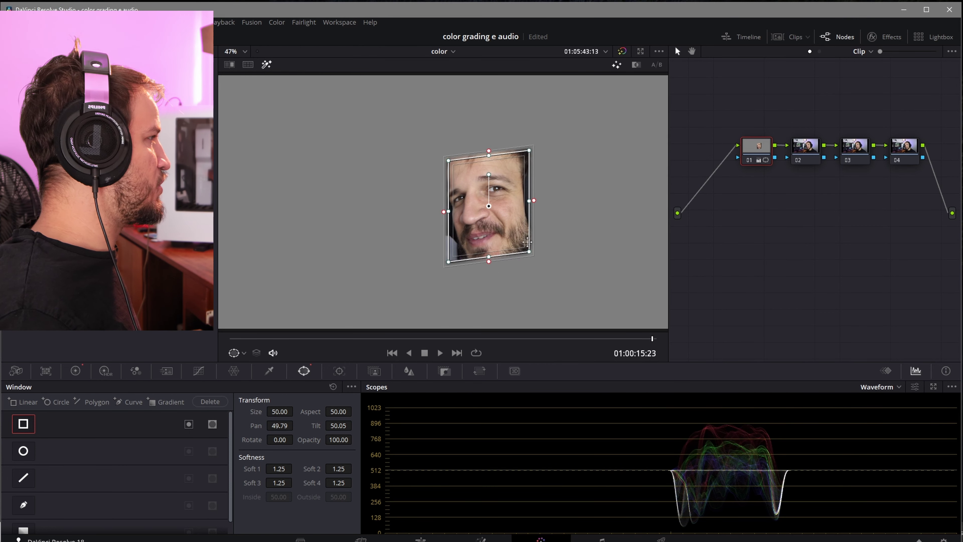
left_click_drag(449, 211, 460, 213)
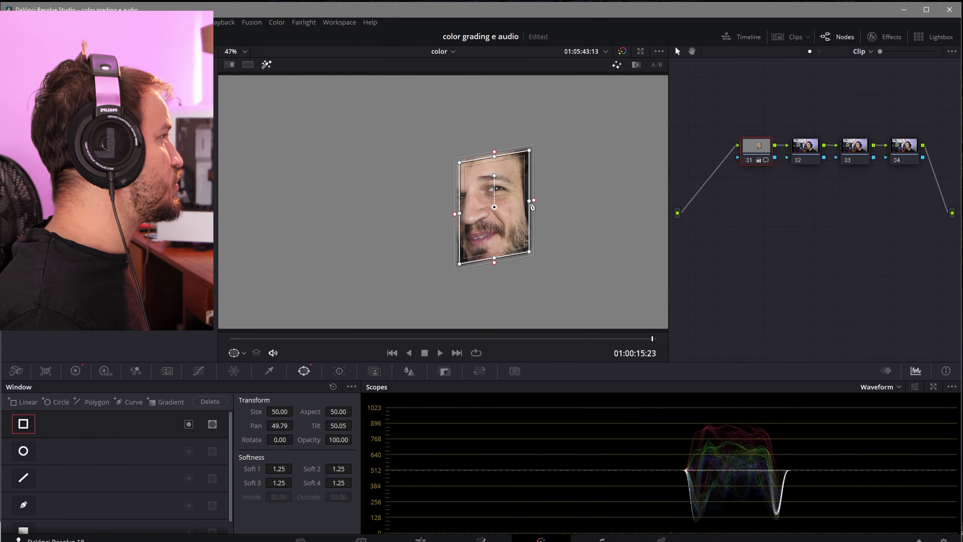
left_click_drag(532, 205, 514, 207)
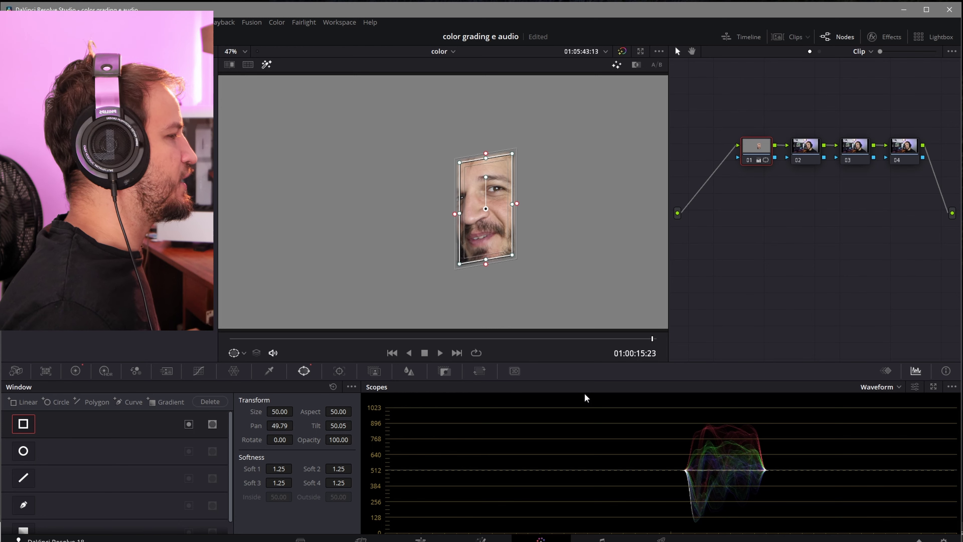
left_click(266, 66)
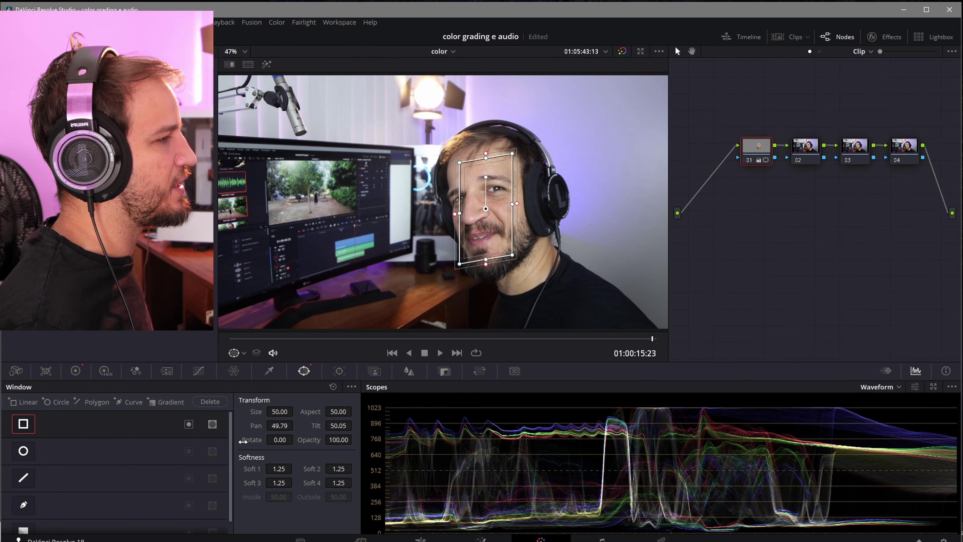
left_click(23, 425)
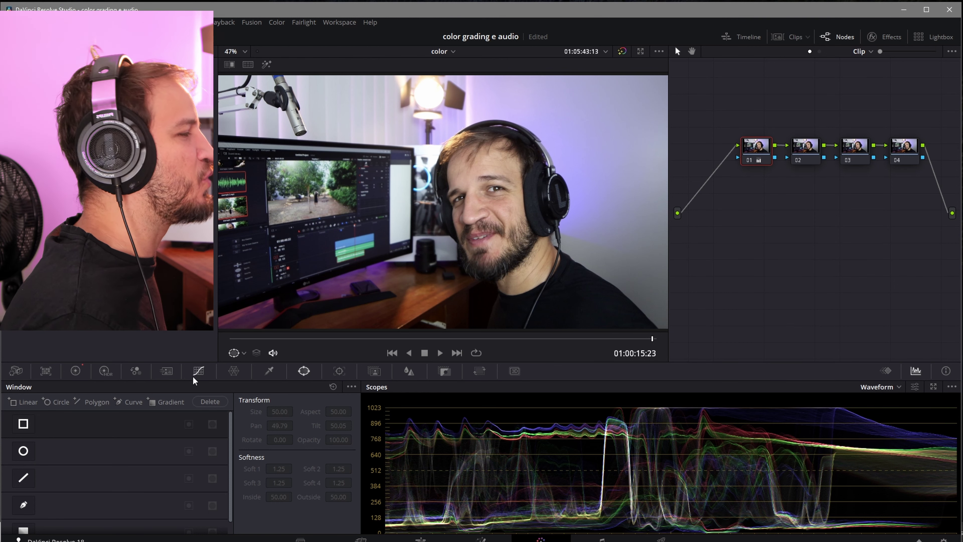
- Select node 02, switch the scopes to Vectorscope, and boost Saturation to 100
left_click(78, 372)
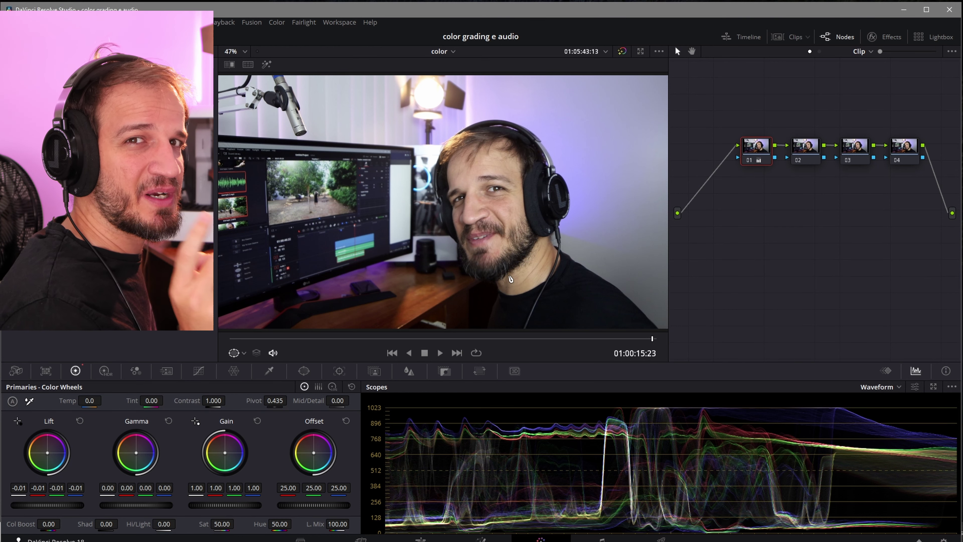
left_click(815, 144)
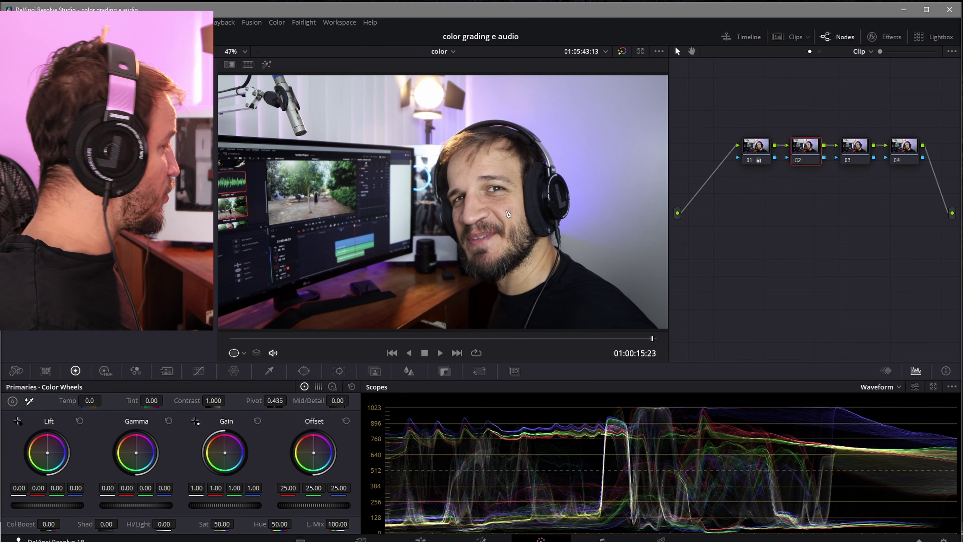
left_click(889, 387)
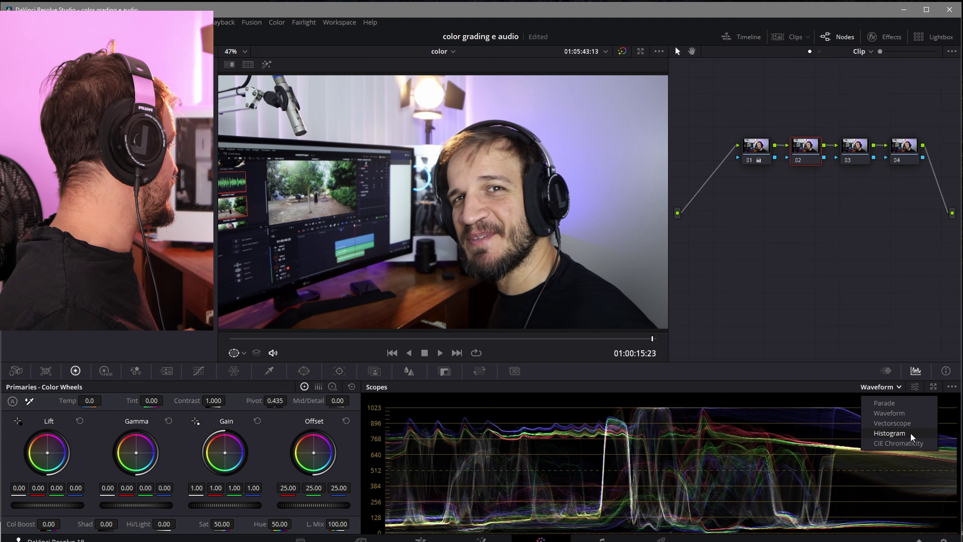
left_click(900, 424)
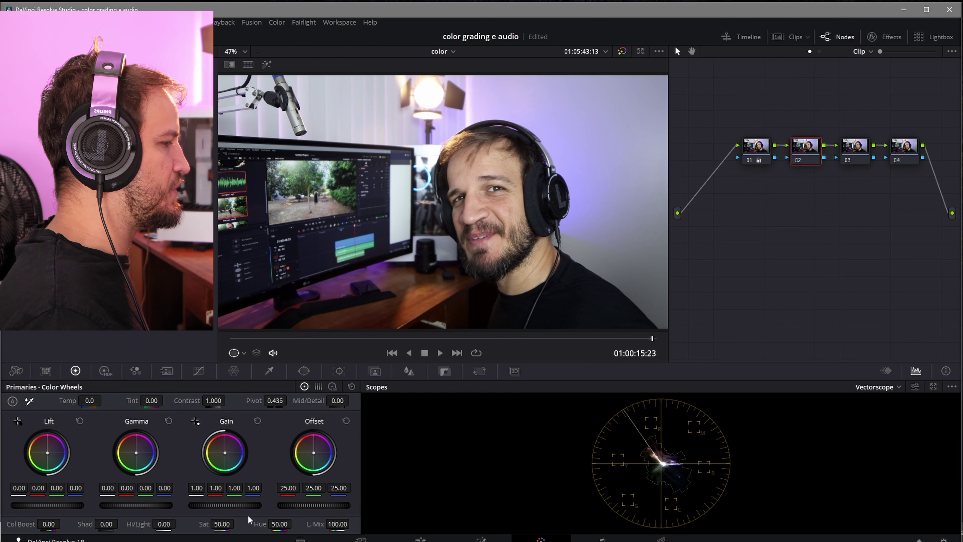
left_click_drag(221, 525, 237, 523)
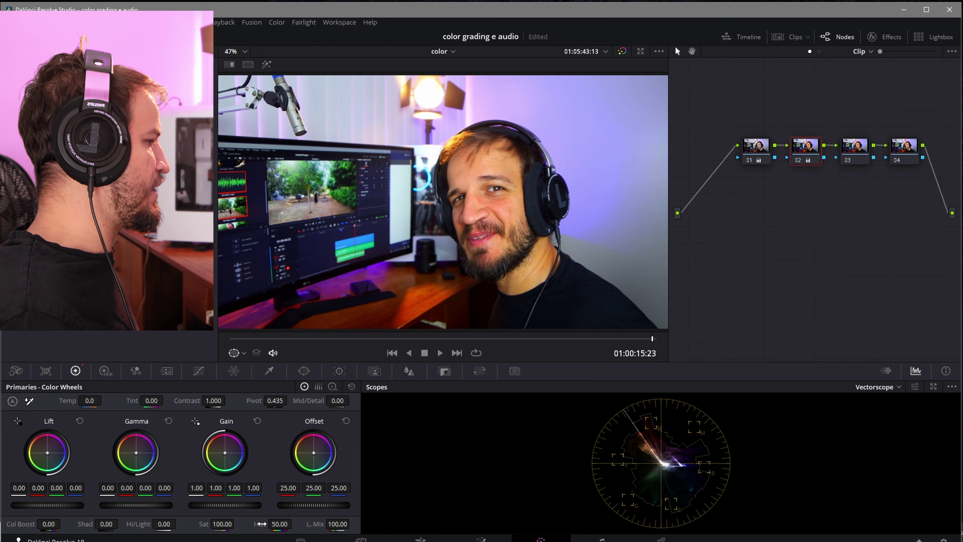
- Pull node 02's Saturation back to 64.80 and show the Curves palette
left_click_drag(222, 524, 212, 524)
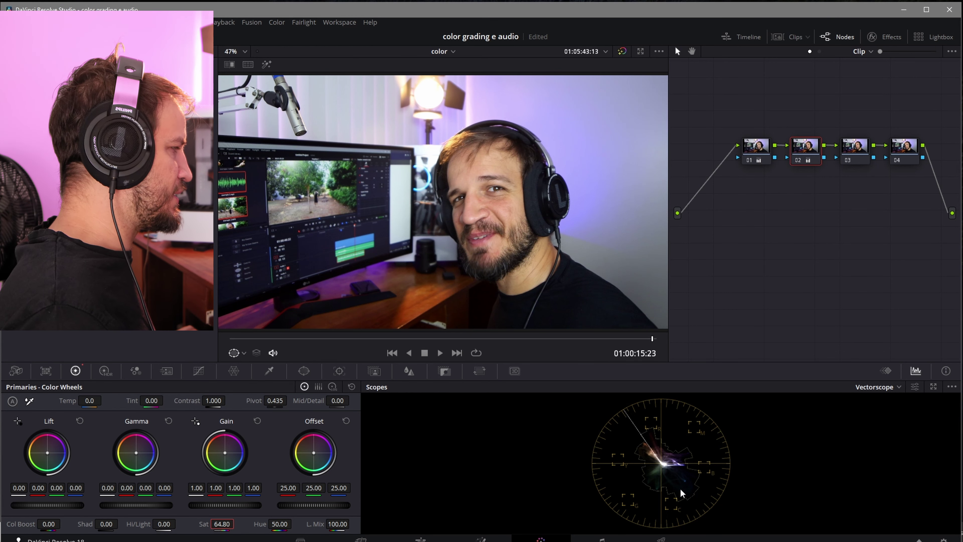
left_click(201, 372)
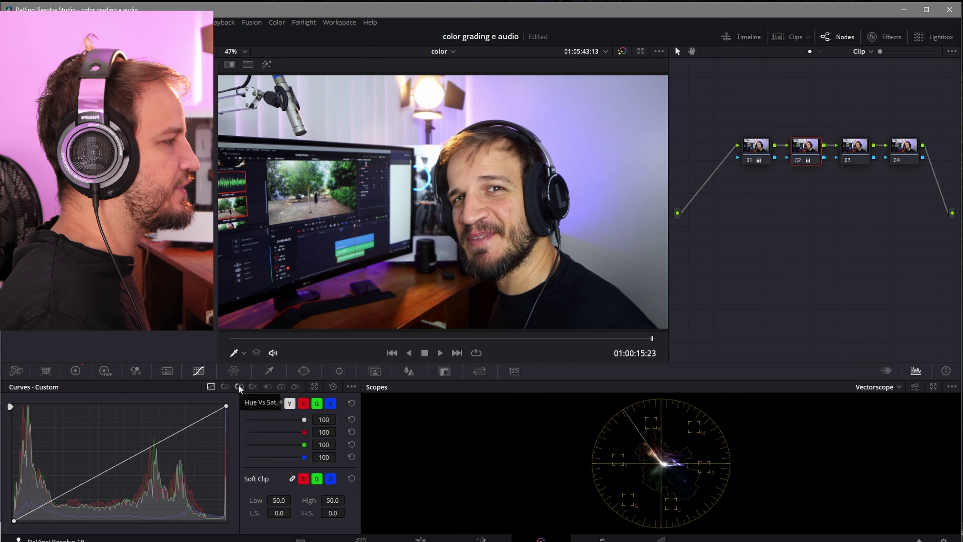
- On node 02's Hue vs Sat curve, dip the hue near 128 to 0.76 saturation
left_click(238, 386)
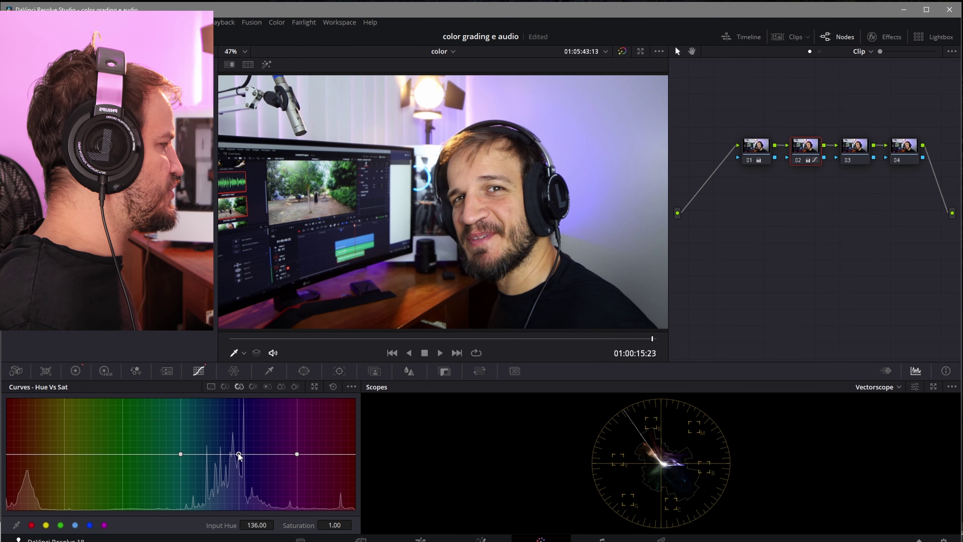
left_click_drag(236, 454, 220, 470)
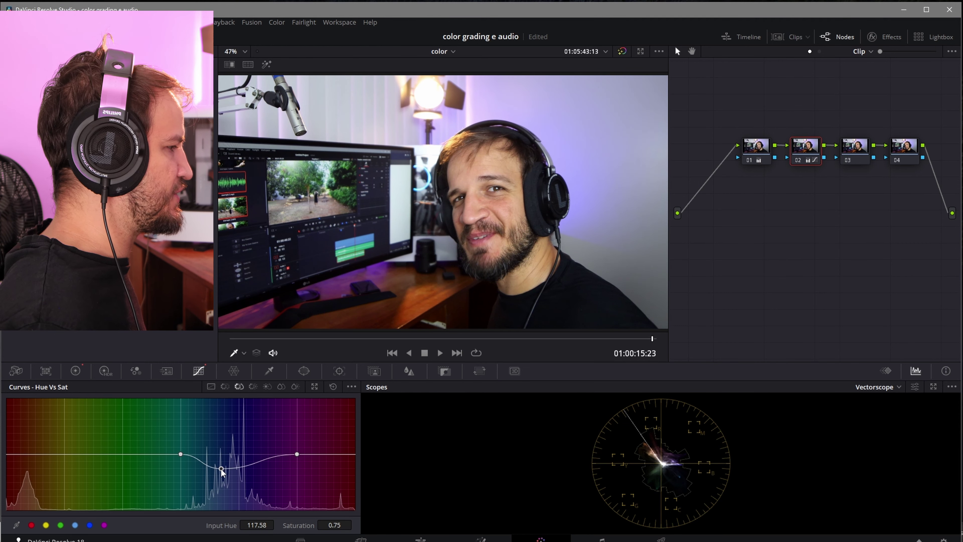
mouse_move(228, 469)
left_mouse_down()
mouse_move(223, 476)
mouse_move(231, 467)
left_mouse_up()
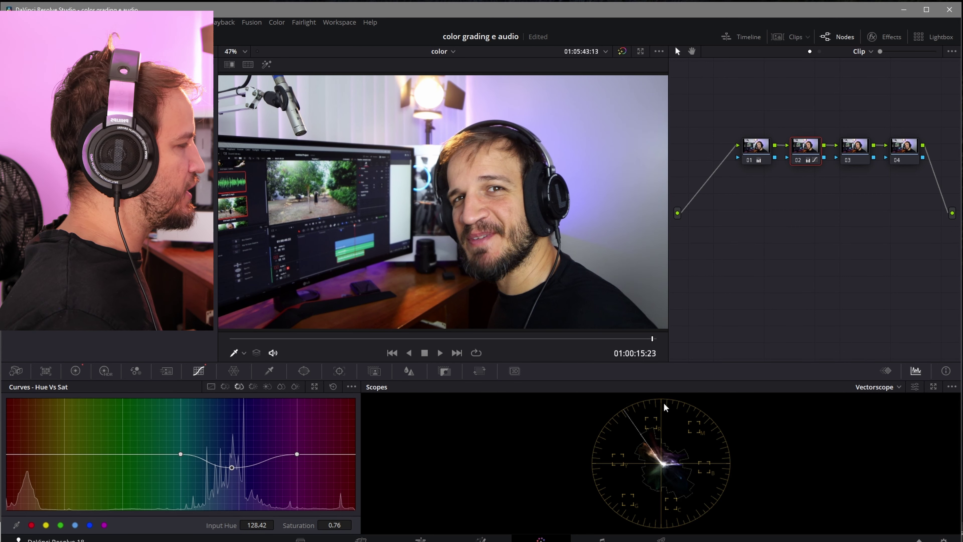
left_click(76, 371)
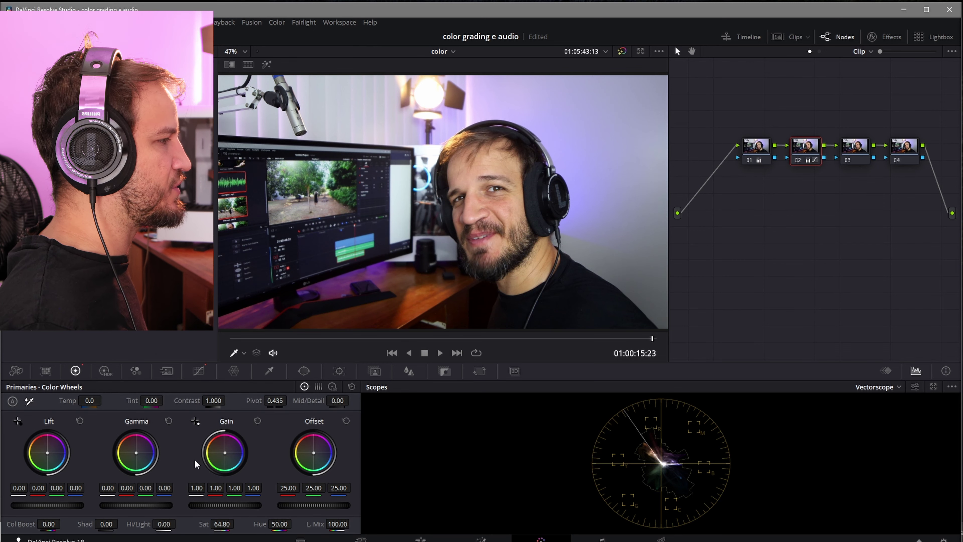
left_click(198, 371)
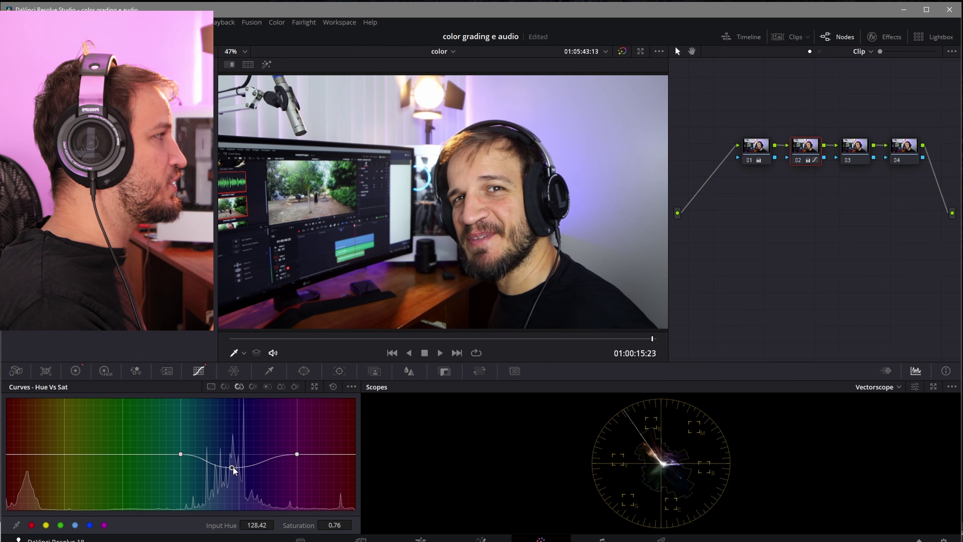
left_click(79, 371)
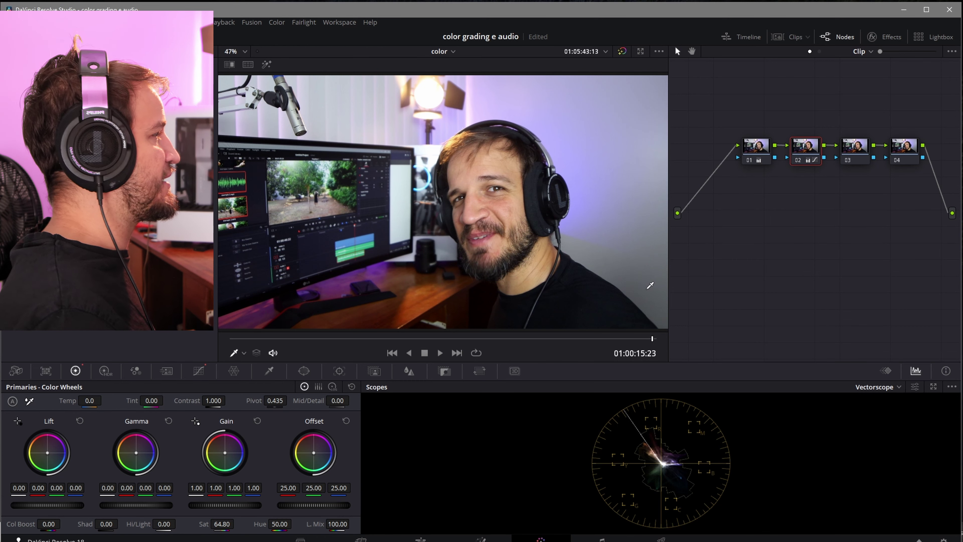
left_click(204, 371)
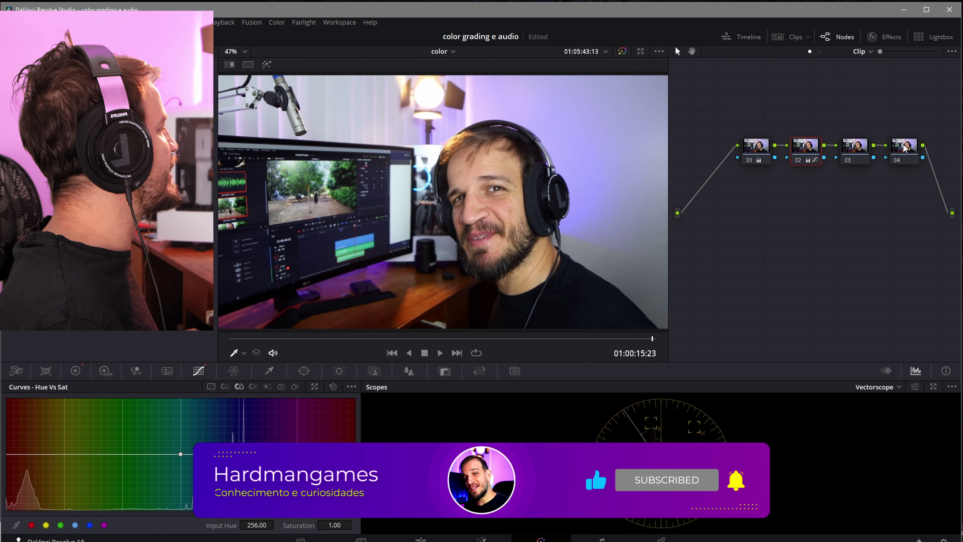
- On node 04's Lum vs Sat curve, add a point at 0.30 and drop the shadow endpoint to 0
left_click(900, 140)
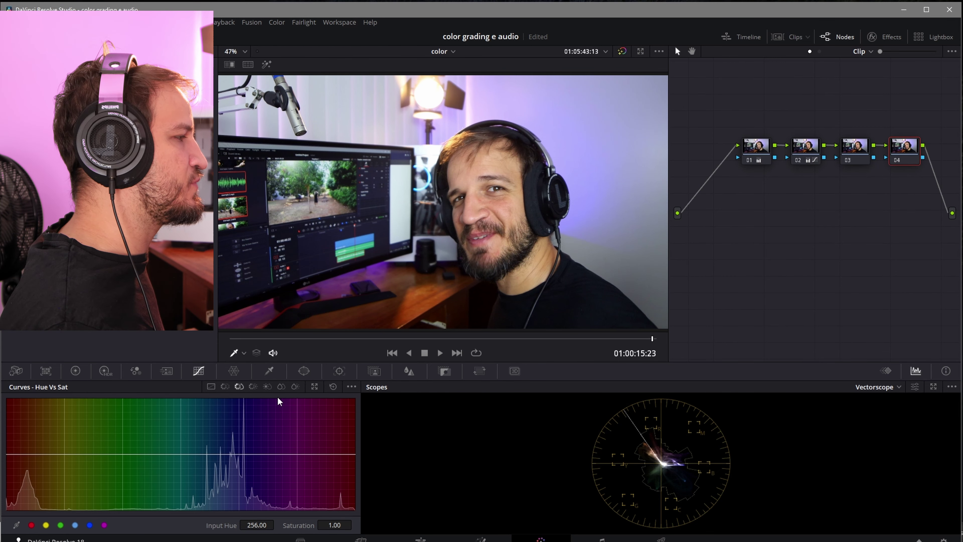
left_click(267, 386)
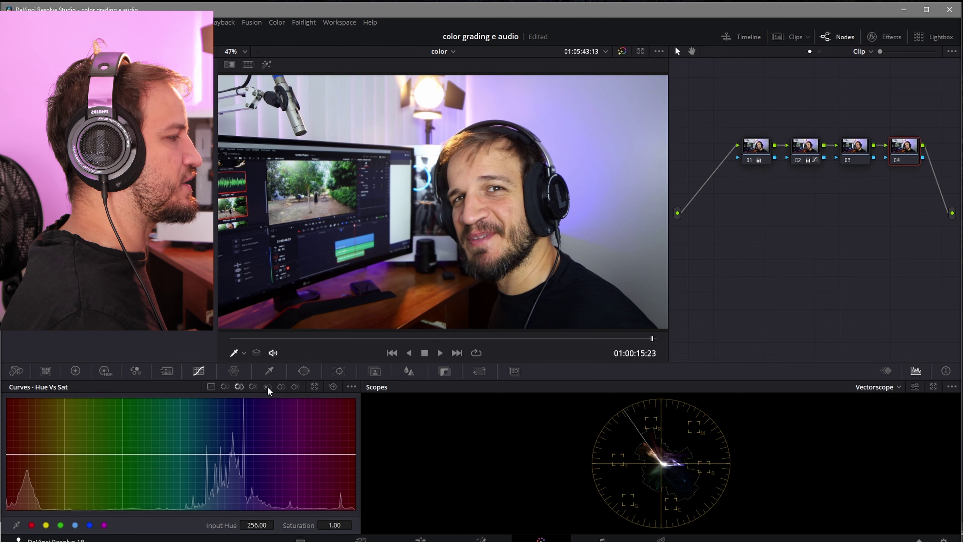
left_click(111, 454)
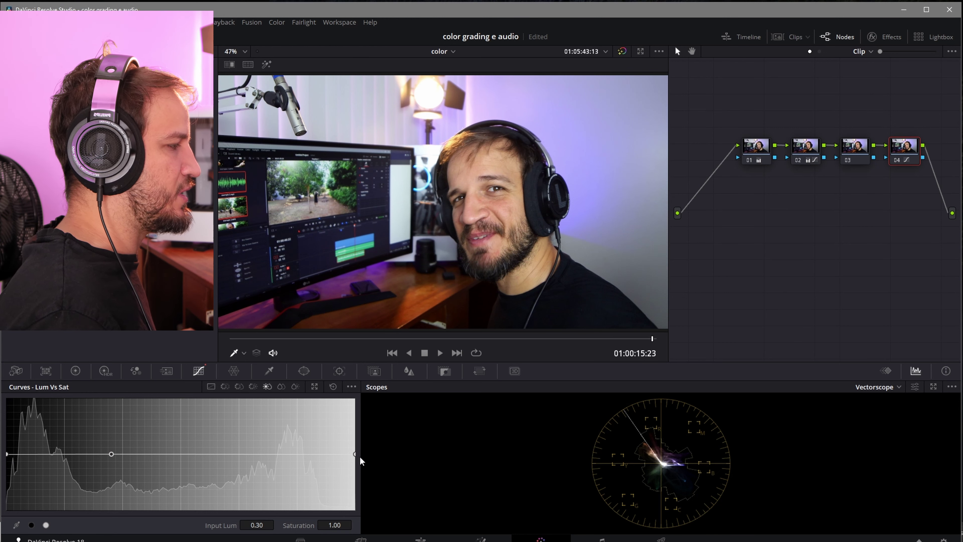
mouse_move(356, 455)
left_mouse_down()
mouse_move(338, 399)
mouse_move(330, 458)
mouse_move(344, 384)
mouse_move(352, 457)
left_mouse_up()
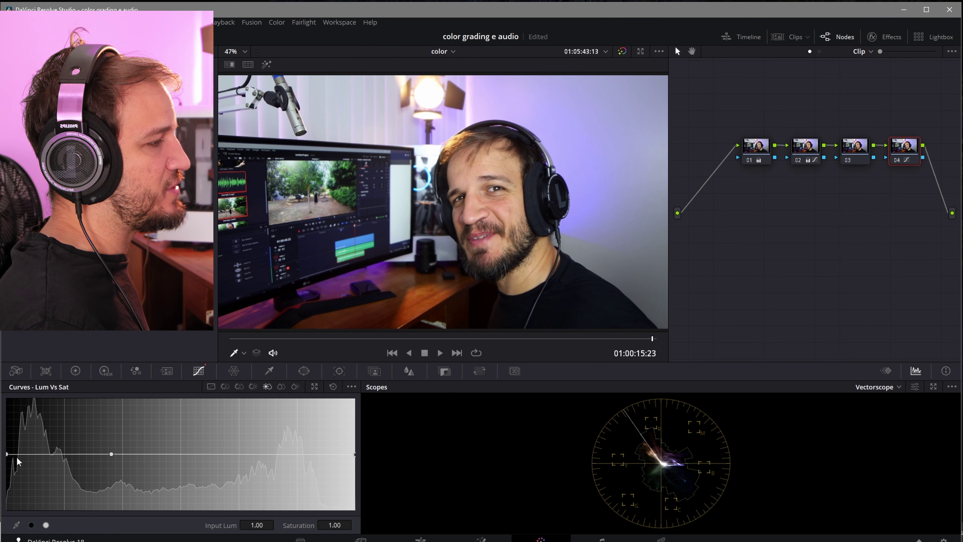
left_click_drag(8, 459, 22, 407)
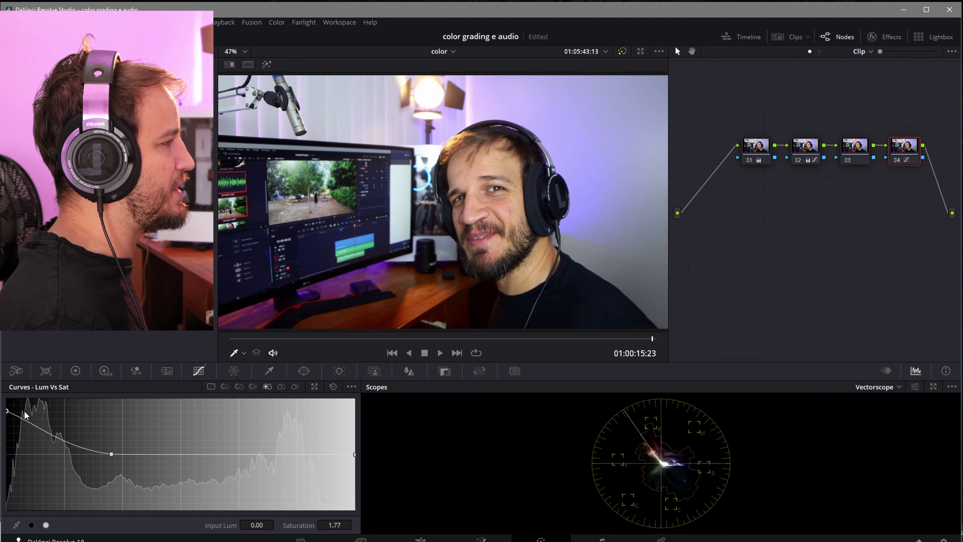
left_click_drag(24, 418, 3, 523)
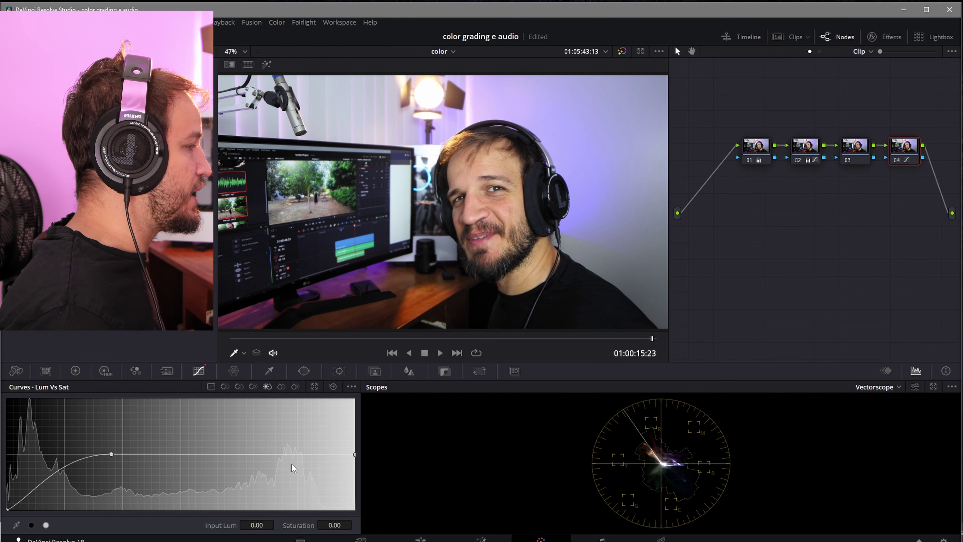
- Add a Lum vs Sat point at 0.75 and lower the highlight endpoint to 0.46 saturation
left_click(270, 455)
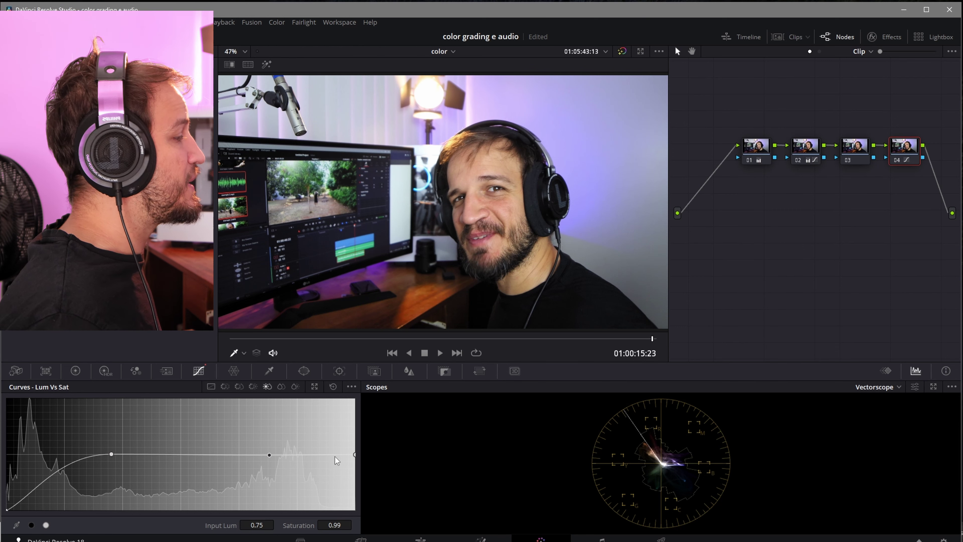
left_click(355, 455)
left_click_drag(356, 453, 355, 478)
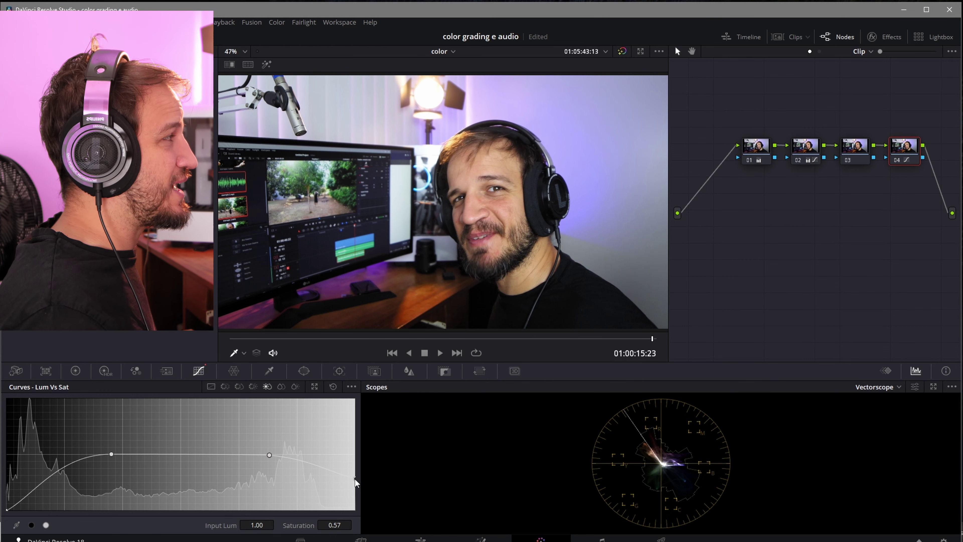
left_click_drag(355, 479, 340, 490)
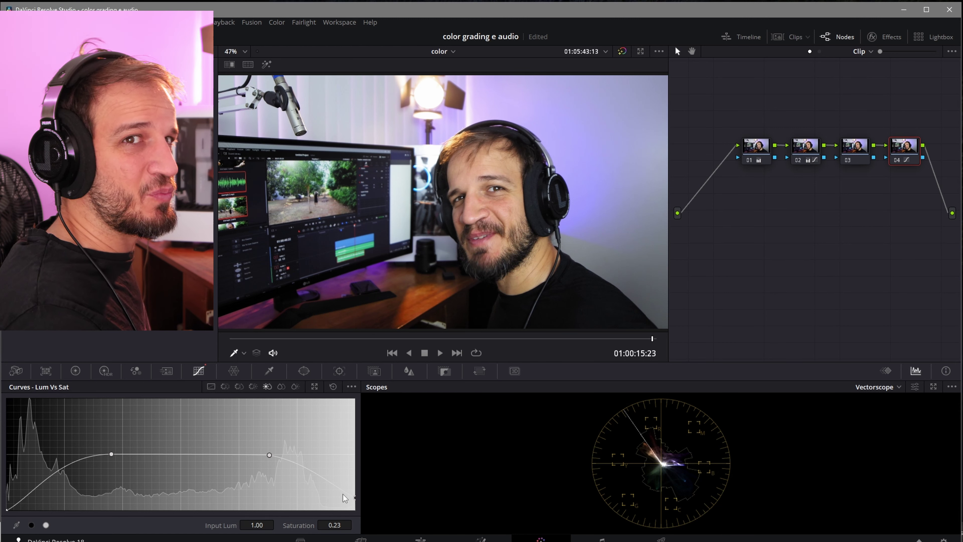
left_click_drag(356, 498, 351, 489)
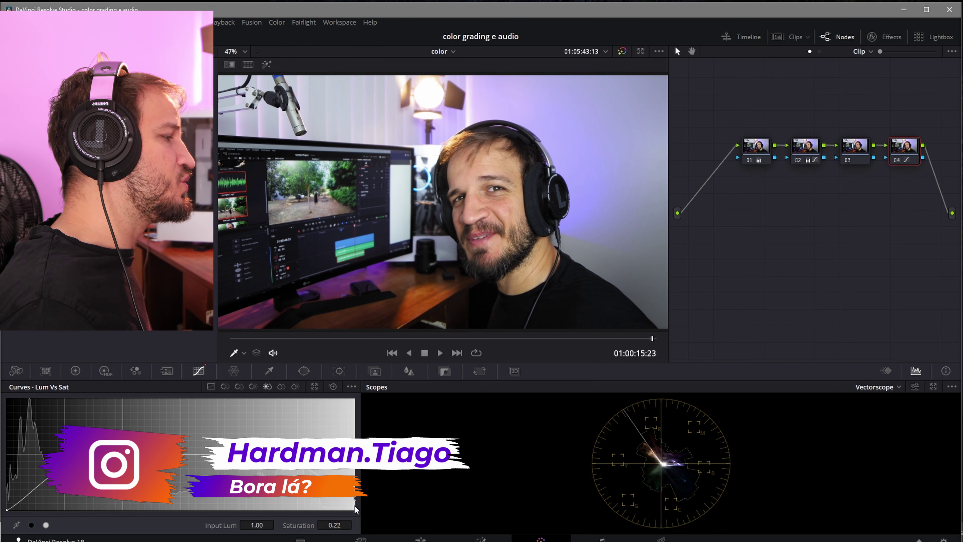
mouse_move(355, 500)
left_mouse_down()
mouse_move(363, 471)
mouse_move(360, 488)
left_mouse_up()
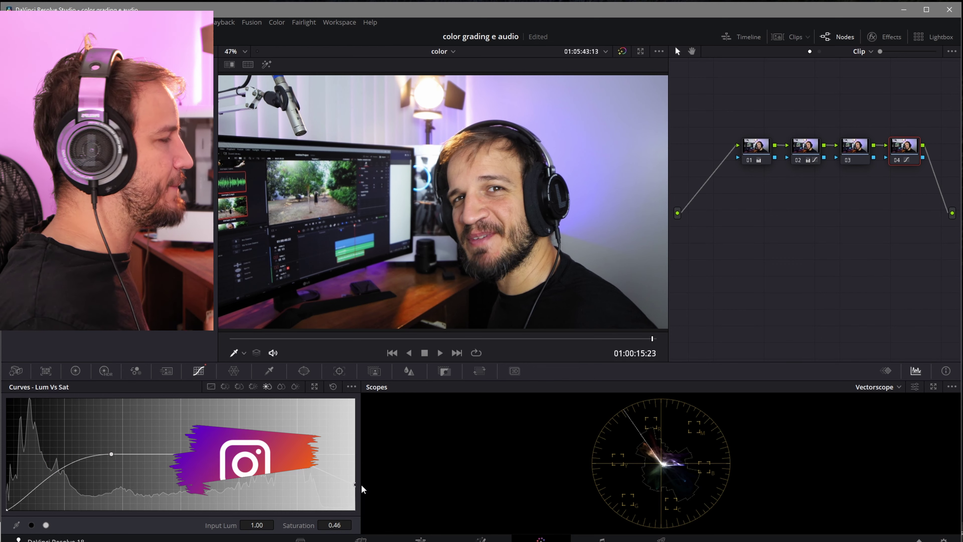
left_click(283, 385)
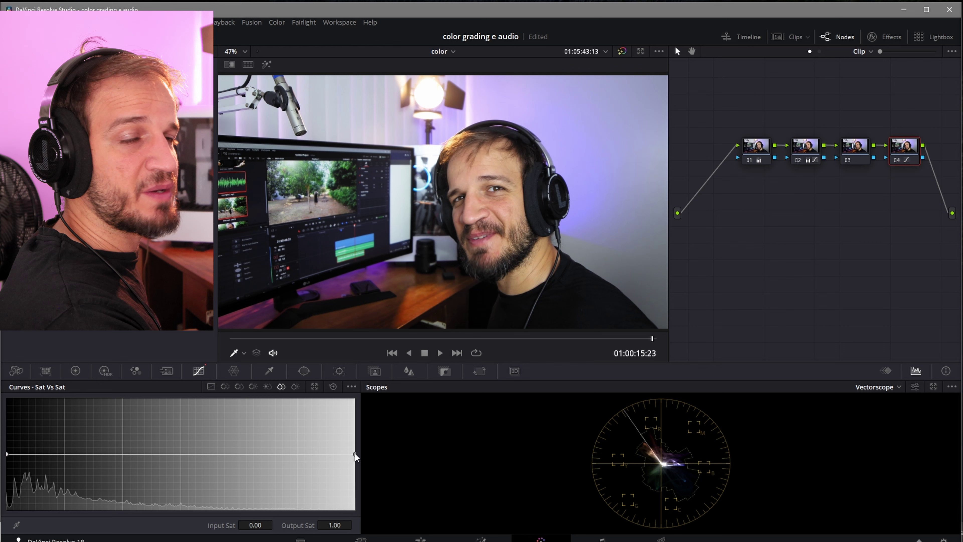
- Try boosting low-saturation colours on the Sat vs Sat curve, then reset it flat
left_click(115, 455)
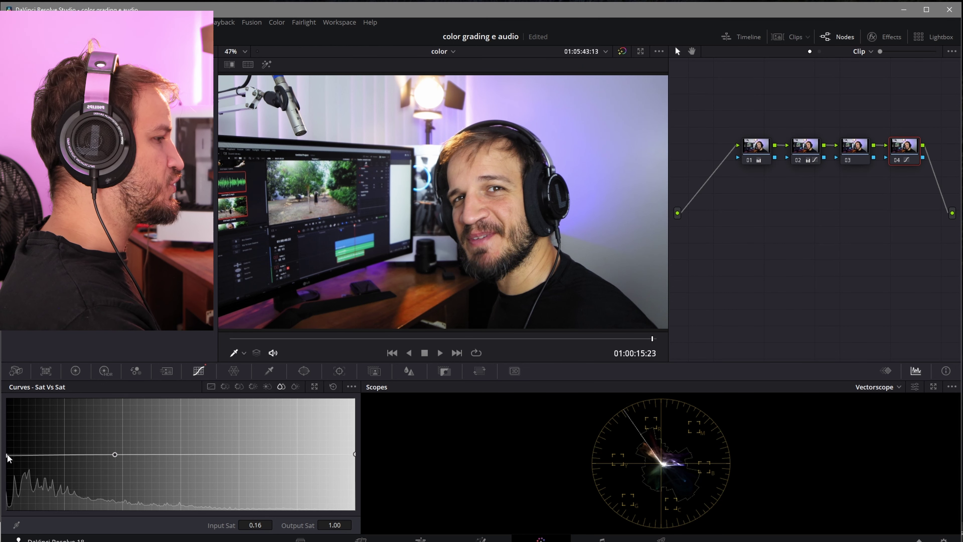
mouse_move(8, 458)
left_mouse_down()
mouse_move(26, 463)
mouse_move(9, 484)
mouse_move(21, 405)
left_mouse_up()
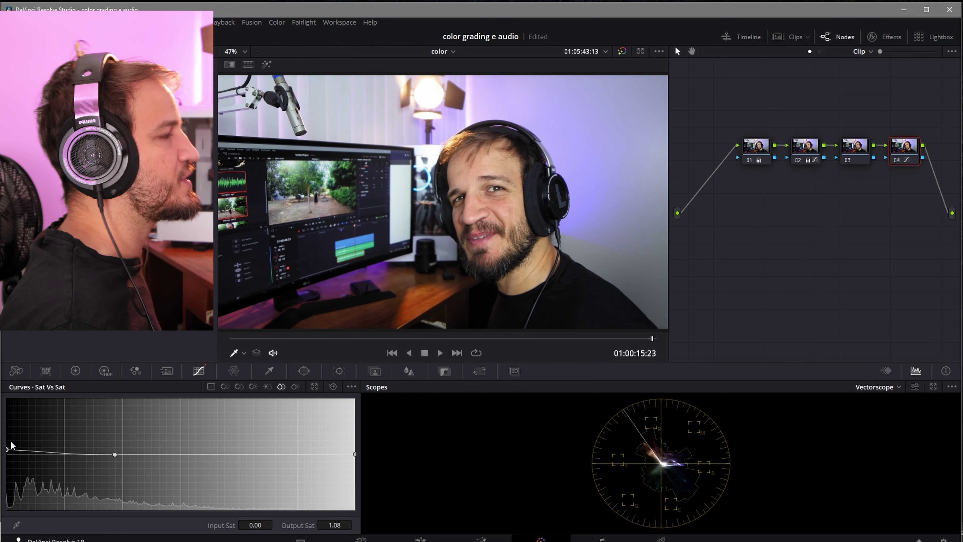
left_click_drag(21, 405, 8, 433)
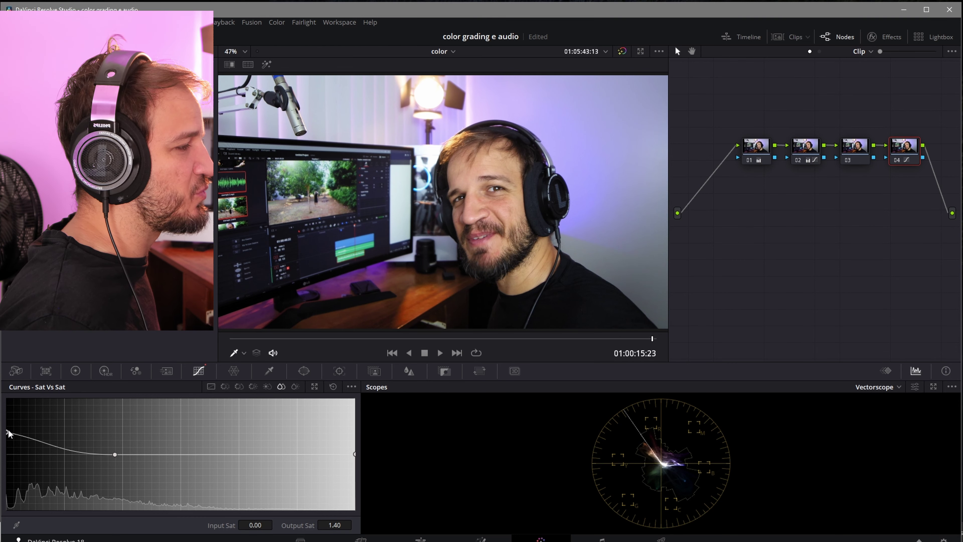
left_click_drag(8, 434, 32, 410)
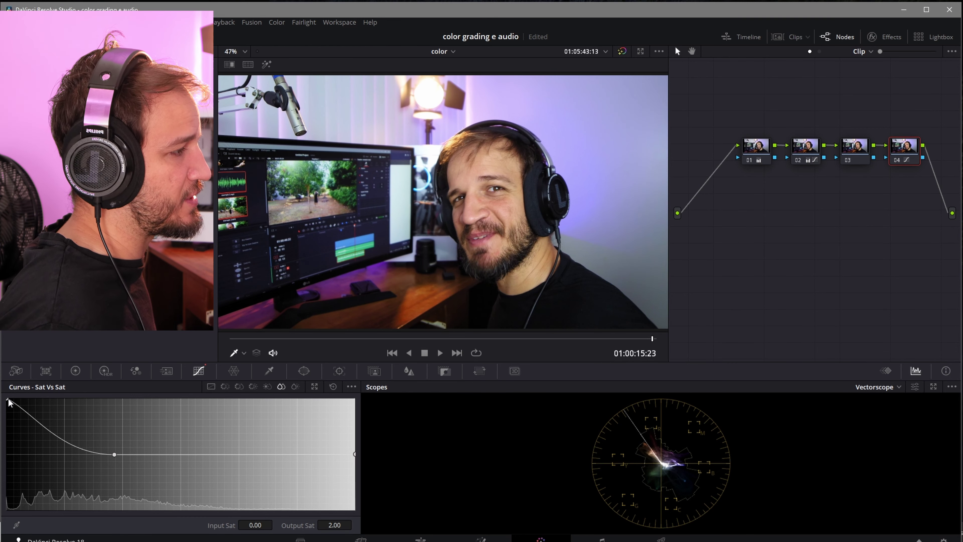
left_click(333, 387)
- Add a mid-saturation point and pull the Sat vs Sat high end down to 0.24
left_click(239, 454)
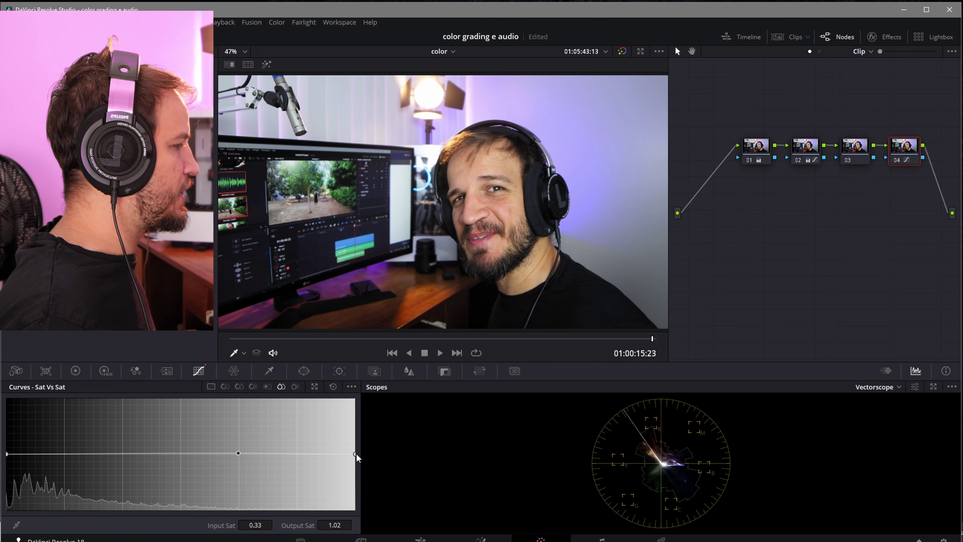
mouse_move(355, 455)
left_mouse_down()
mouse_move(358, 440)
mouse_move(368, 460)
left_mouse_up()
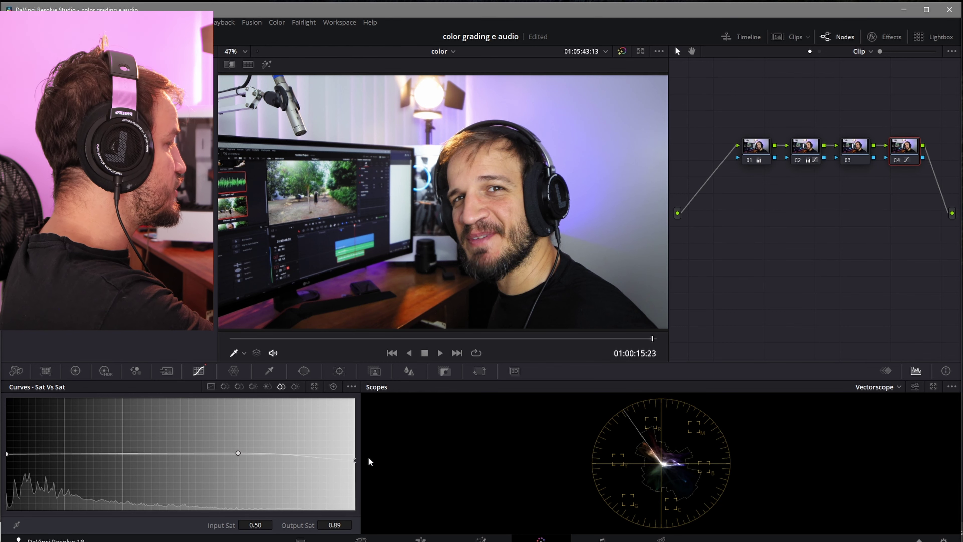
left_click_drag(370, 483, 365, 495)
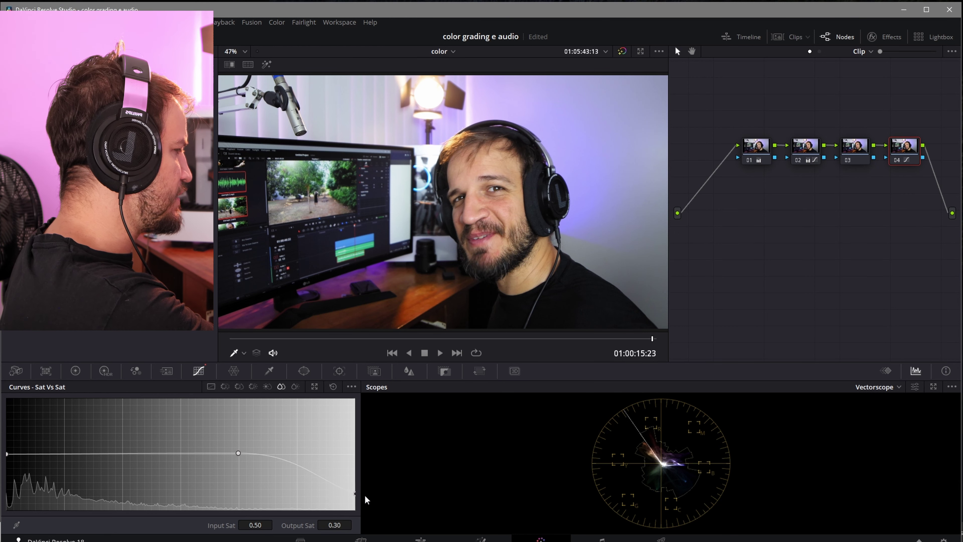
left_click_drag(367, 465, 364, 487)
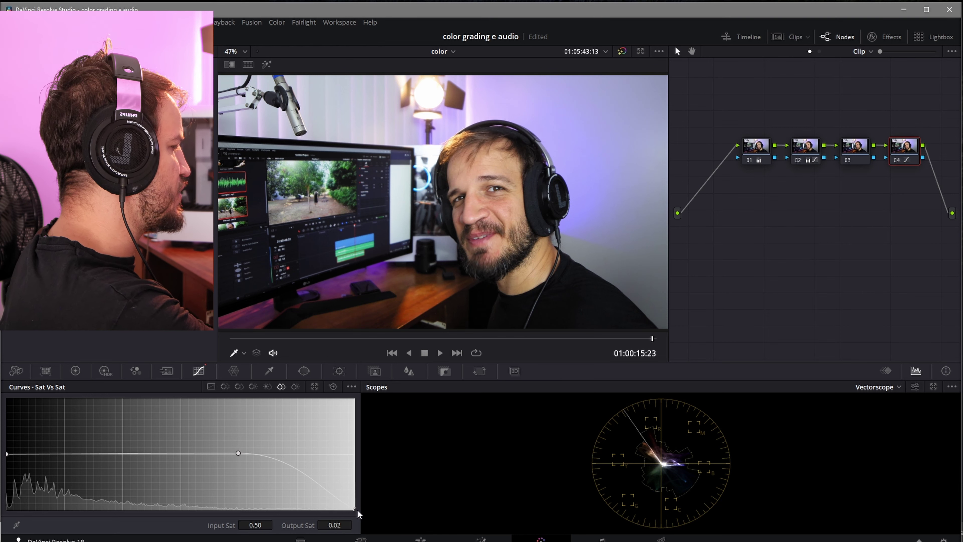
left_click_drag(357, 509, 358, 487)
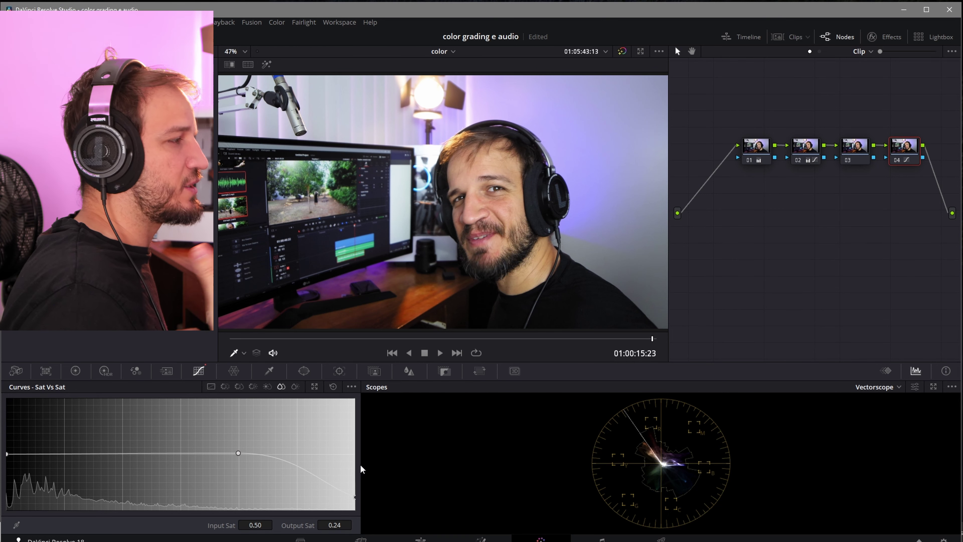
key("ctrl+shift+semicolon")
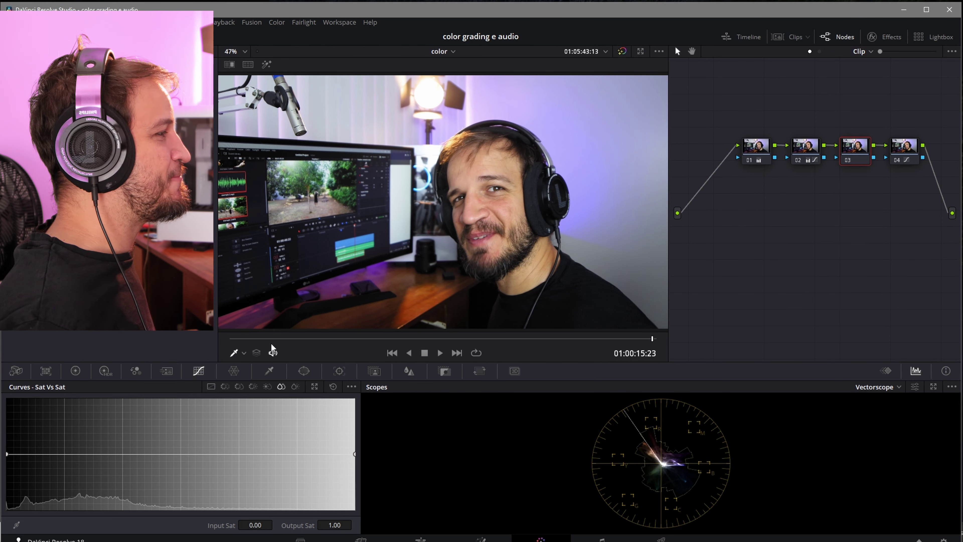
- Sample the purple wall with node 03's HSL qualifier and view the Highlight matte
left_click(269, 371)
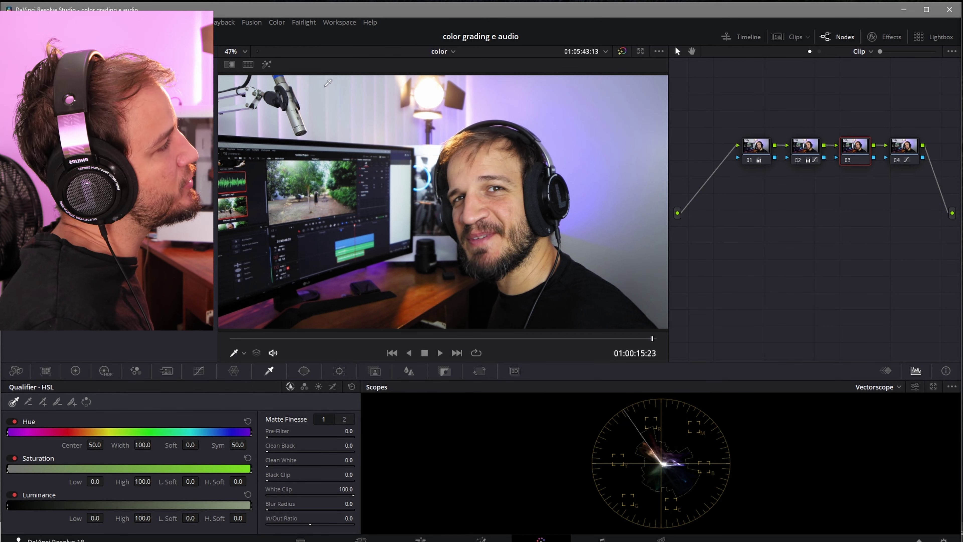
left_click(601, 117)
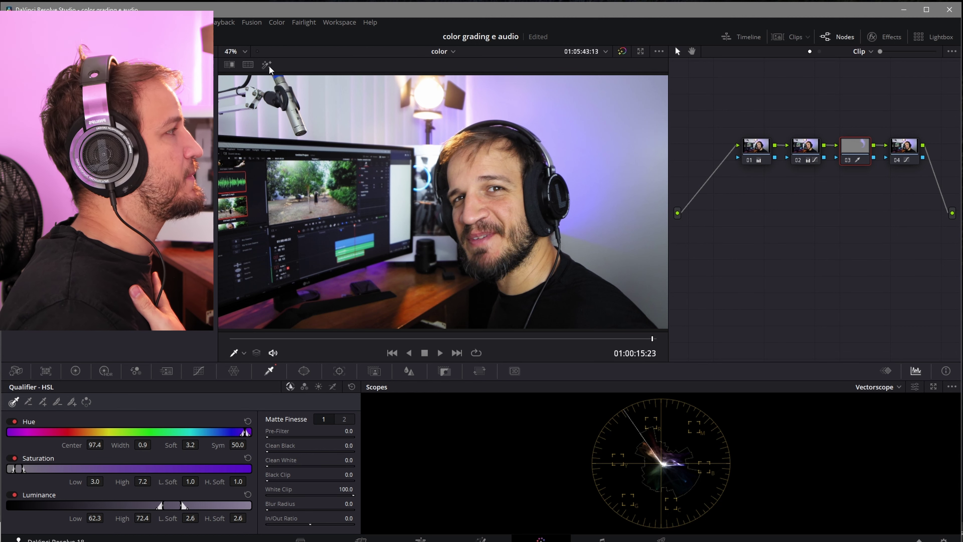
left_click(268, 65)
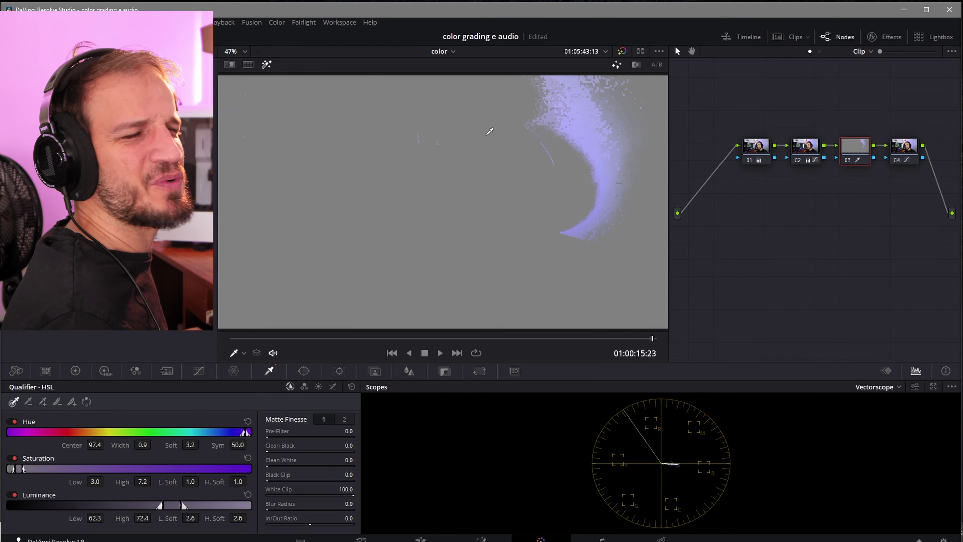
- Expand the matte across the wall with Picker Add, undo the overreach, and set Clean White 7.5
left_click(43, 402)
left_click_drag(639, 129, 649, 90)
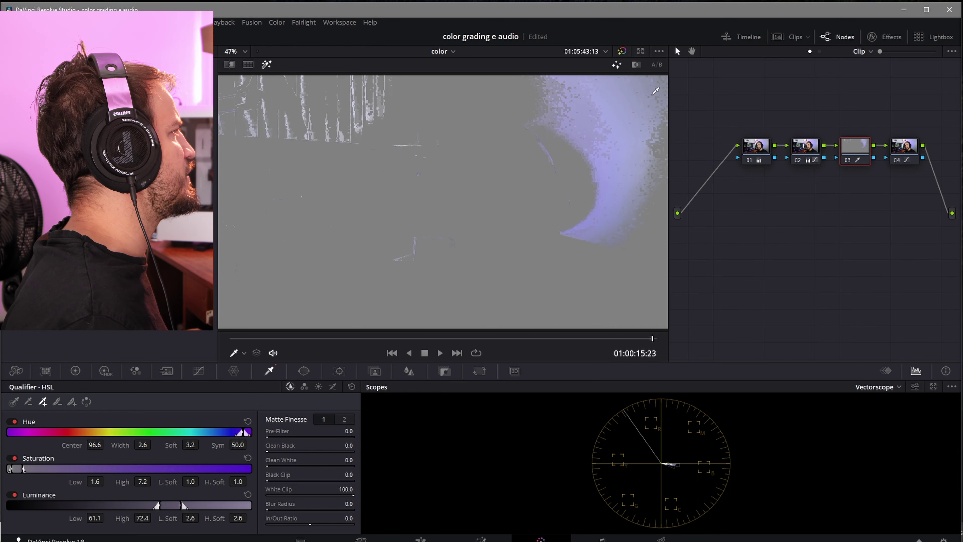
left_click_drag(538, 97, 520, 95)
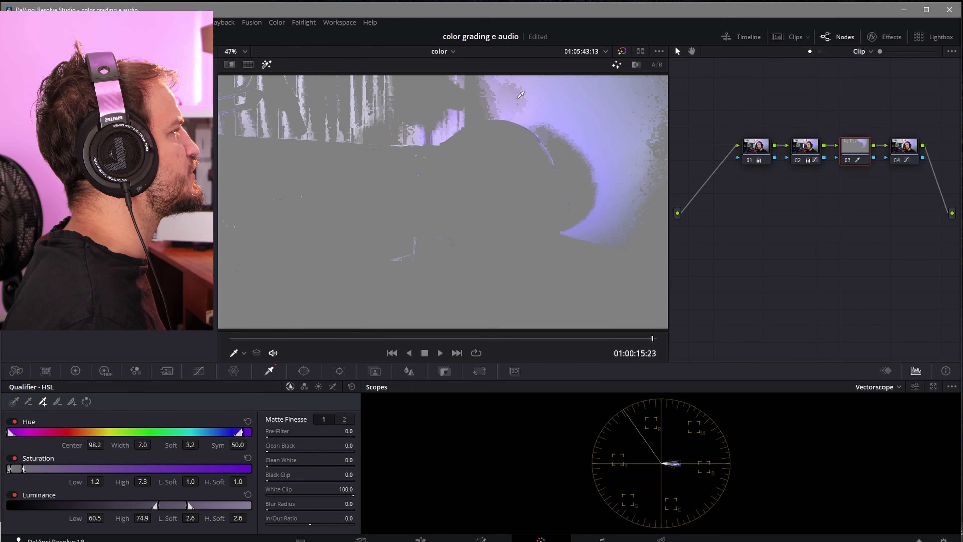
mouse_move(328, 103)
left_mouse_down()
mouse_move(343, 94)
mouse_move(334, 78)
left_mouse_up()
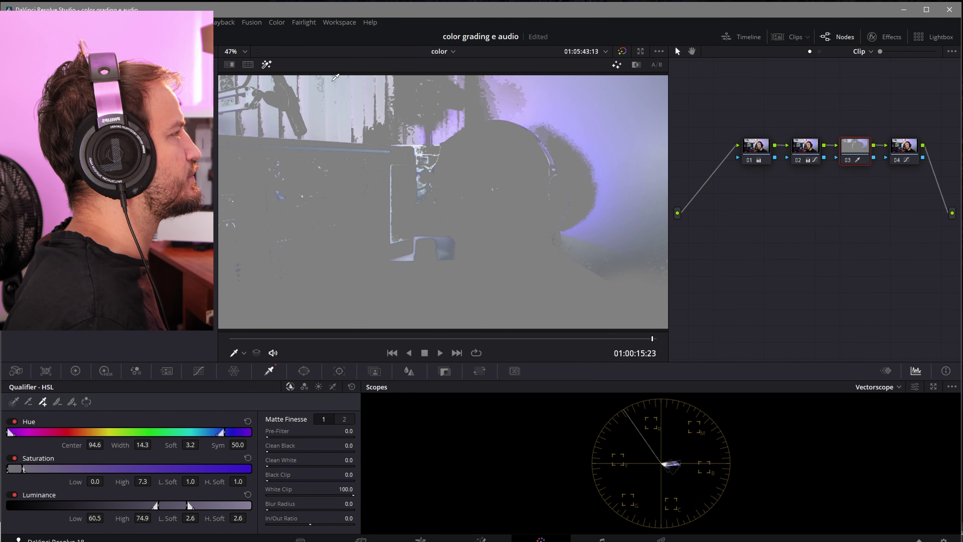
left_click_drag(485, 103, 491, 110)
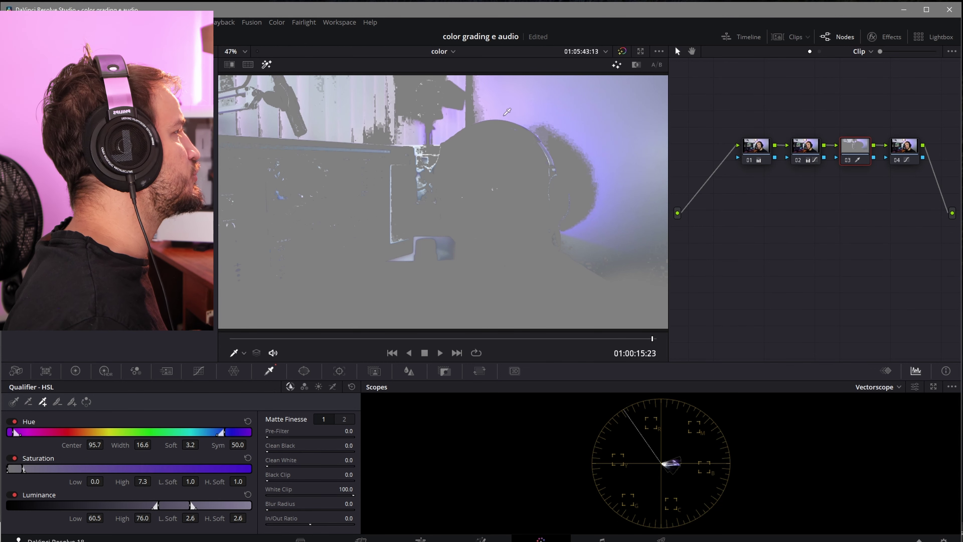
left_click(583, 165)
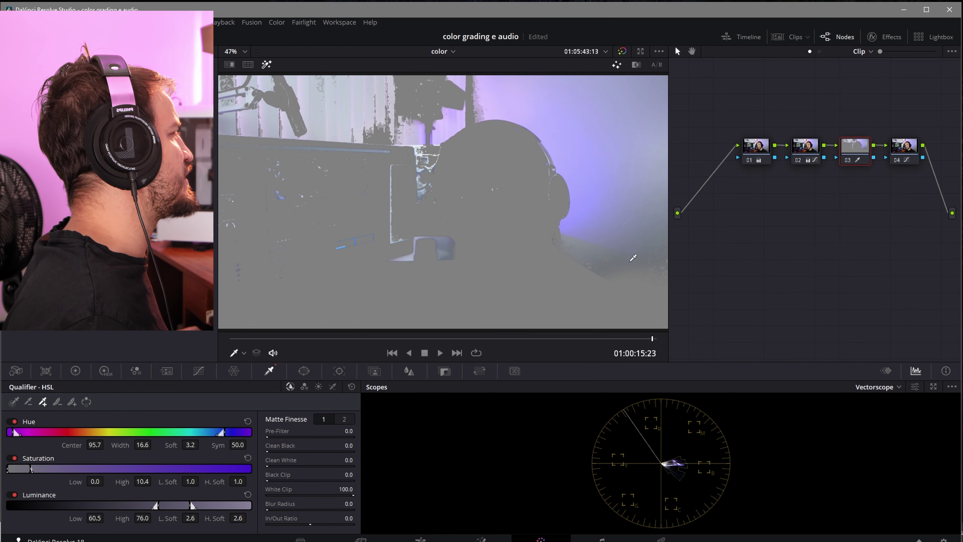
left_click_drag(632, 259, 648, 266)
left_click(651, 272)
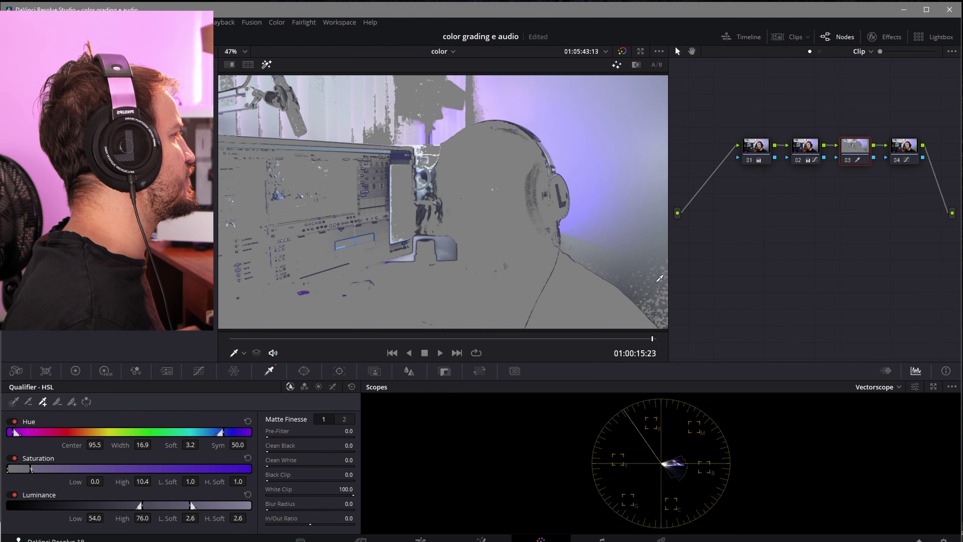
key("ctrl+z")
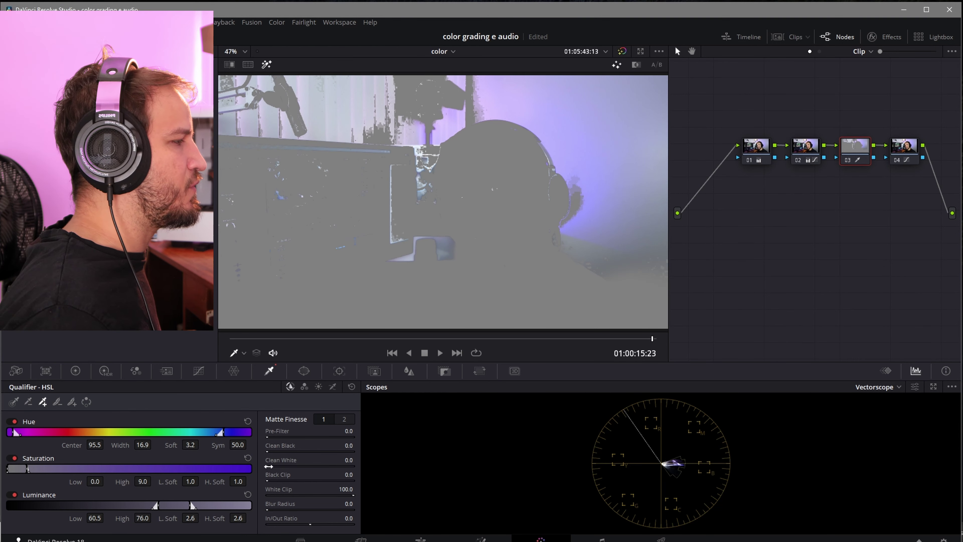
left_click_drag(267, 465, 310, 466)
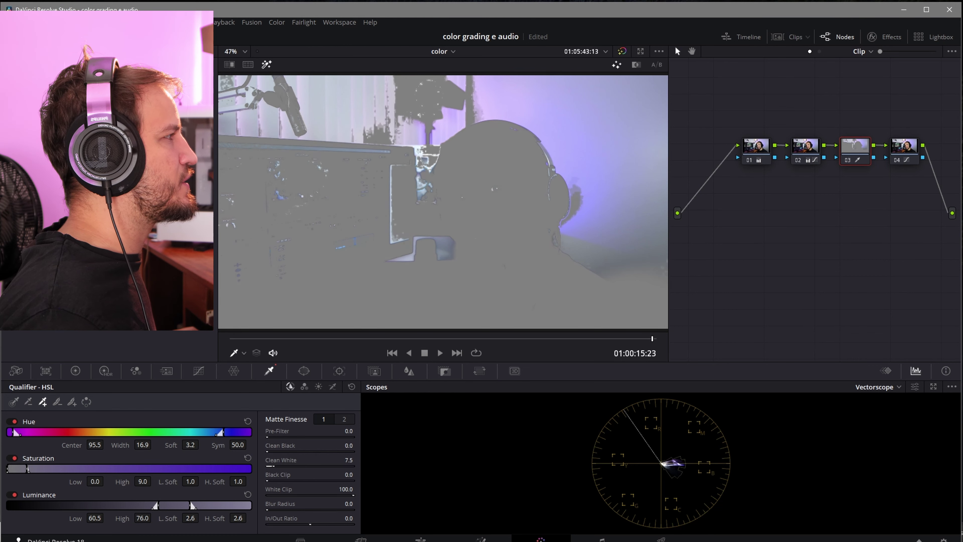
- Set the matte's Clean White to 47.5 and Blur Radius to 43.1, then turn Highlight off
left_click_drag(310, 466, 308, 466)
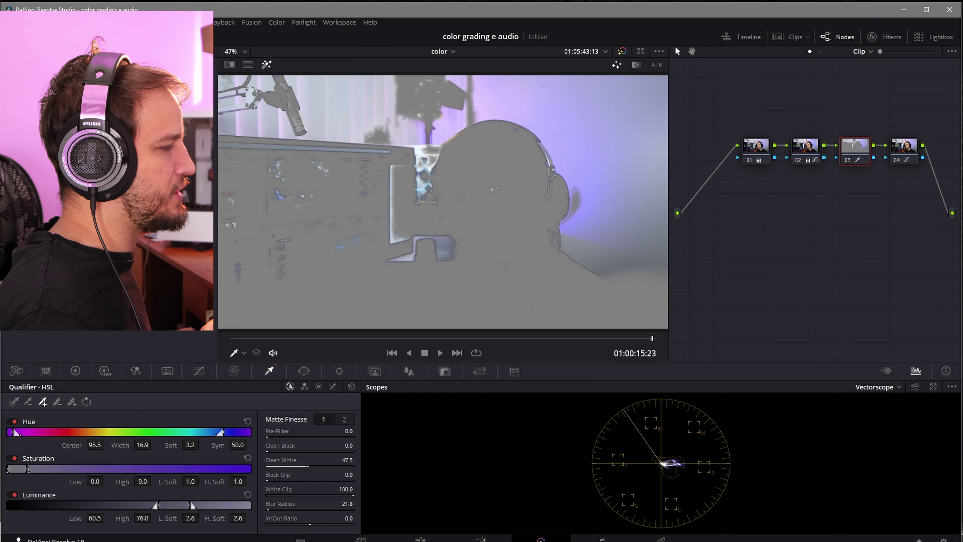
left_click_drag(266, 493, 296, 493)
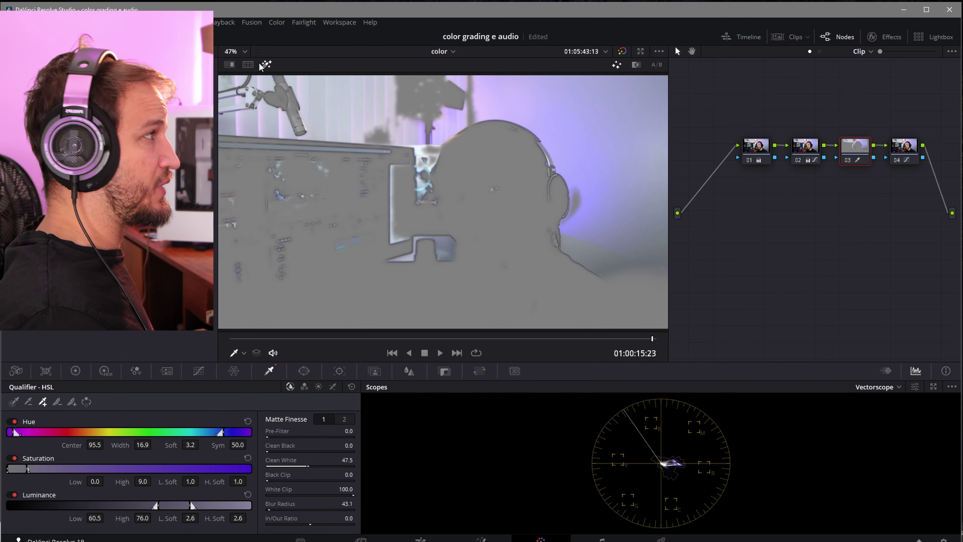
left_click(266, 64)
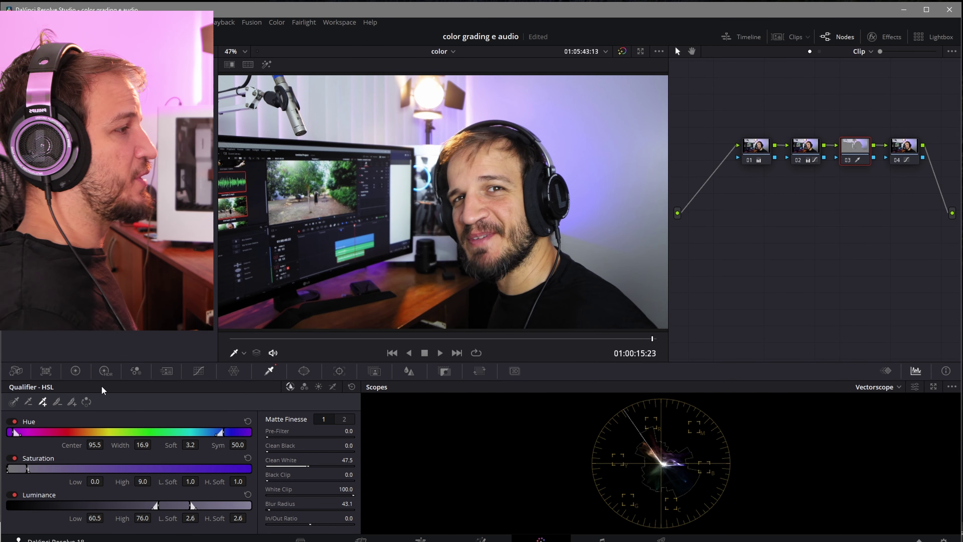
- Shift Node 03's Offset toward magenta (36.10, 18.78, 39.82) and enable Highlight to check the matte
left_click(75, 370)
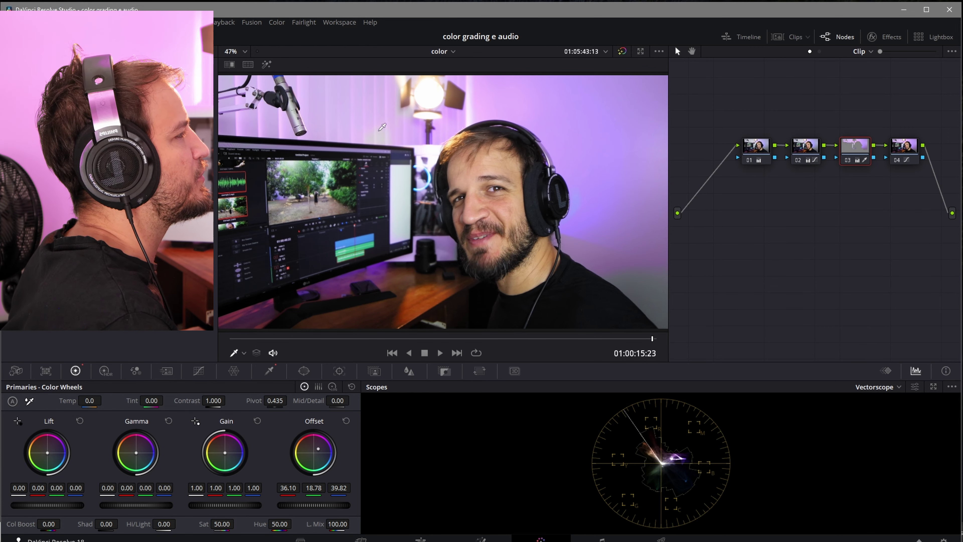
left_click(267, 64)
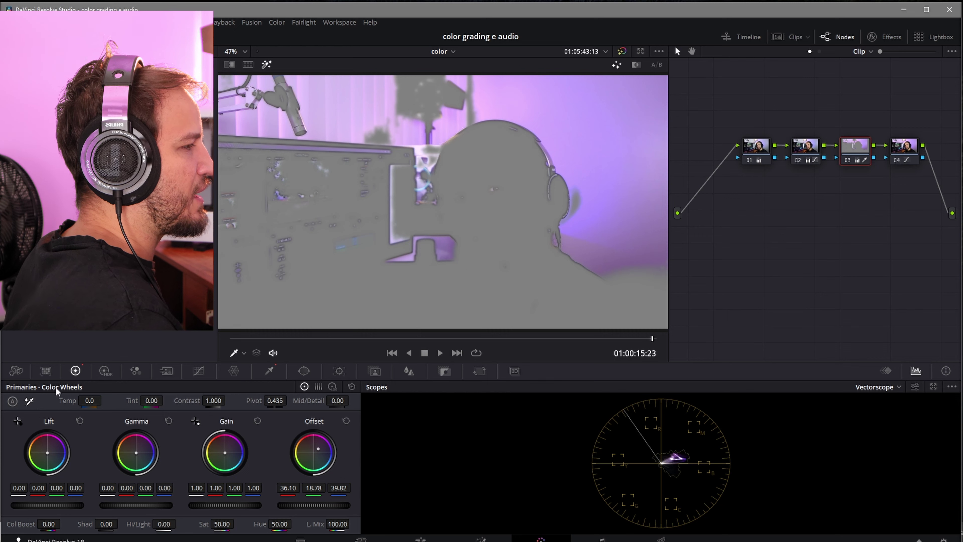
- Picker-add the pinker wall tones (hue width 26.2), then scrub the clip to check the recolour
left_click(269, 371)
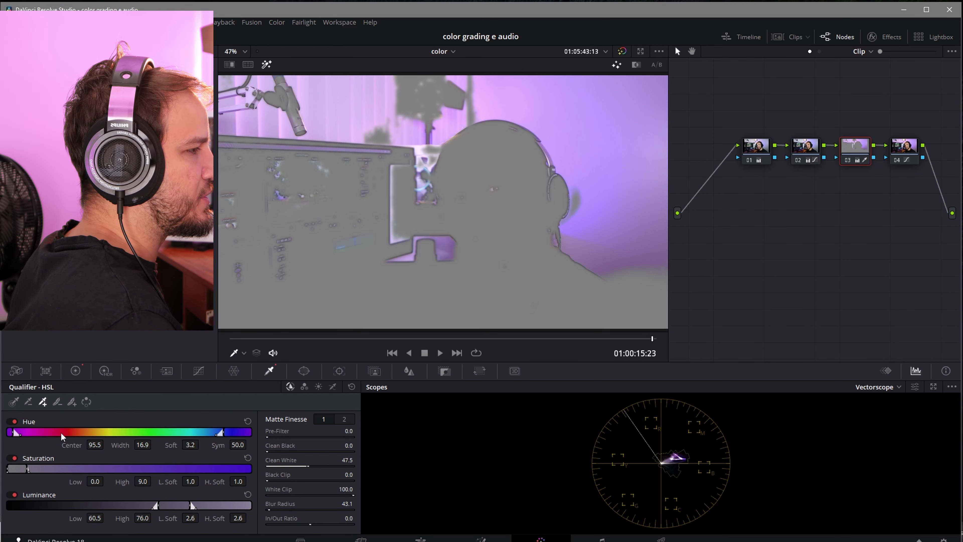
left_click(44, 402)
left_click(381, 135)
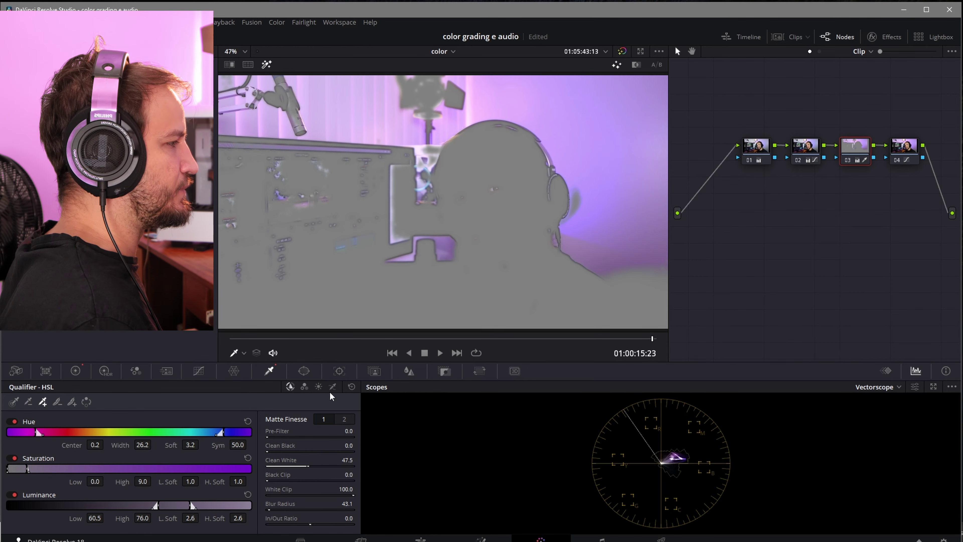
left_click_drag(322, 338, 431, 343)
left_click(449, 338)
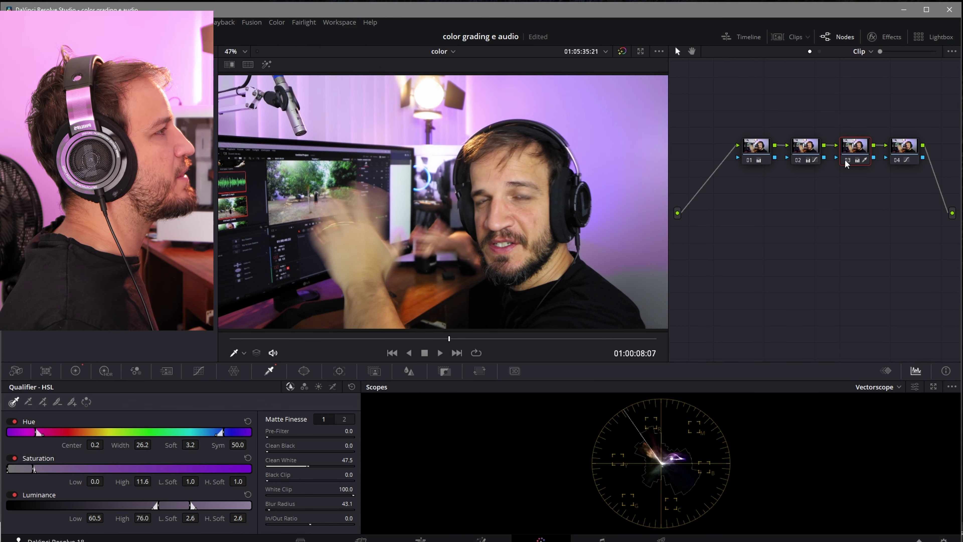
left_click(846, 162)
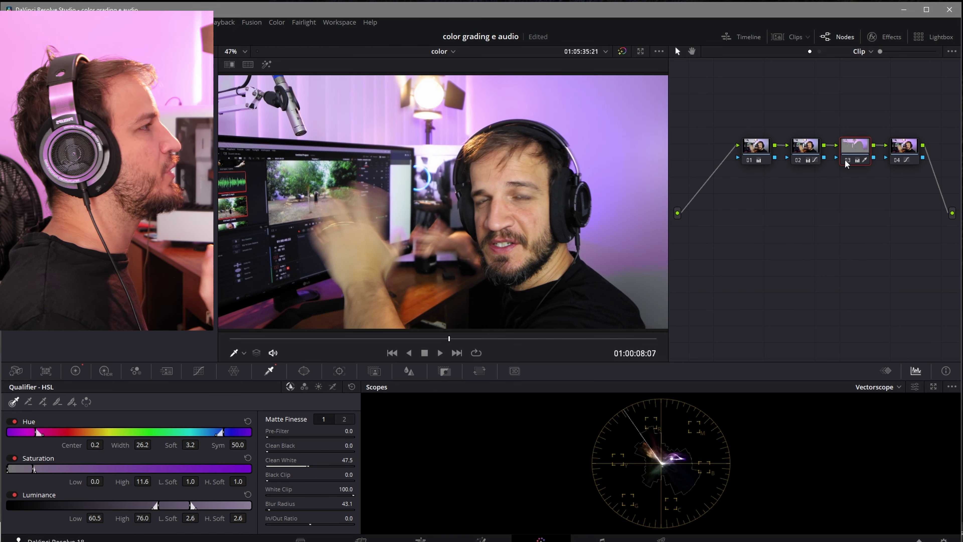